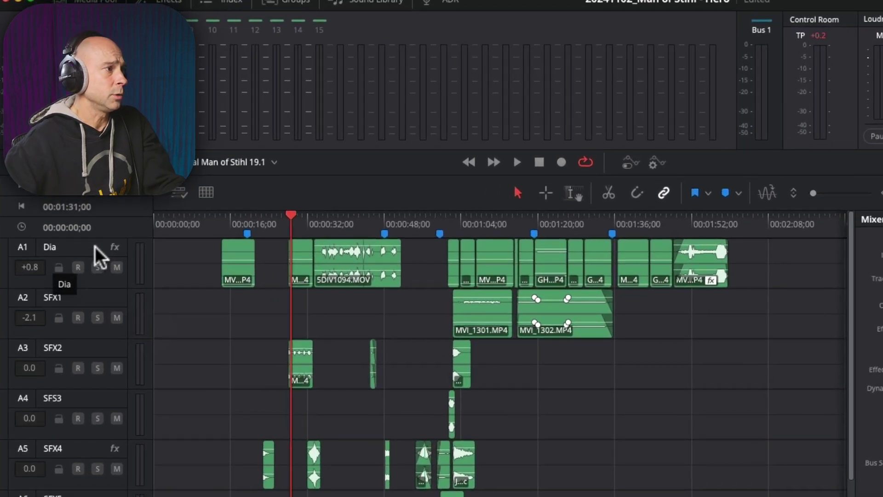
# Duplicate the A1 Dia track to create a Dia Copy track on A2
pyautogui.rightClick(74, 208)
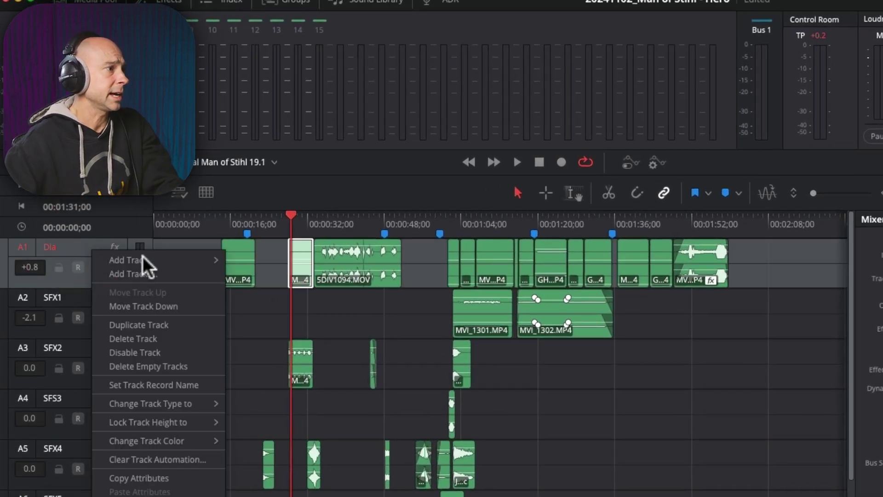
pyautogui.click(170, 324)
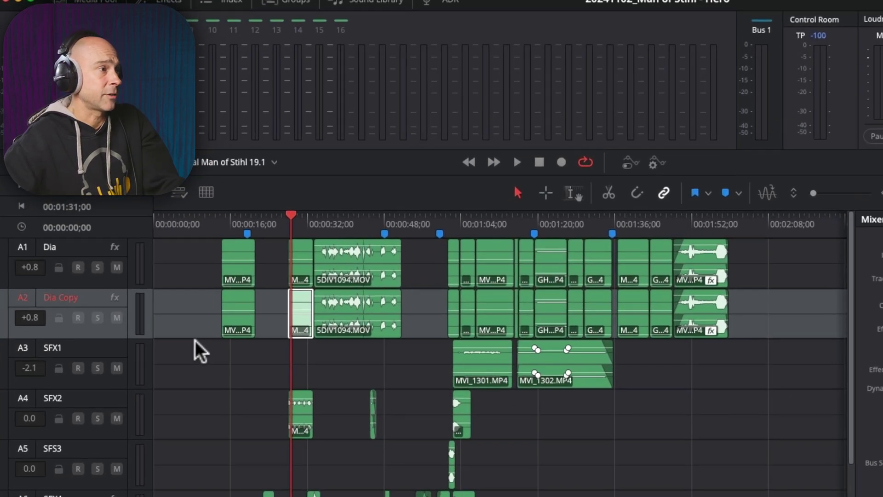
pyautogui.click(239, 325)
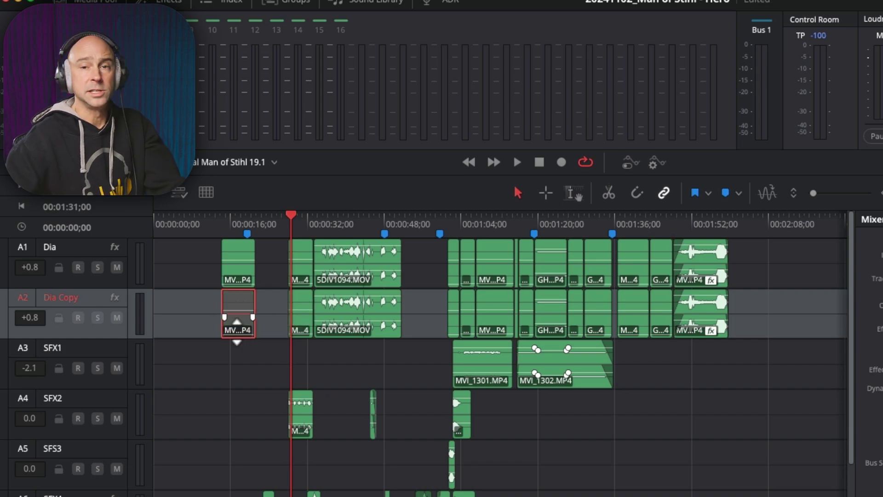
pyautogui.click(119, 330)
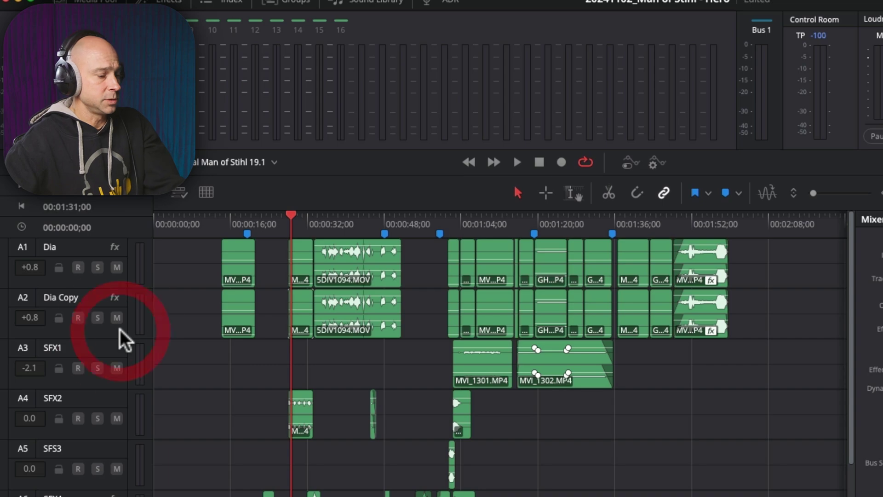
pyautogui.click(119, 330)
pyautogui.rightClick(120, 330)
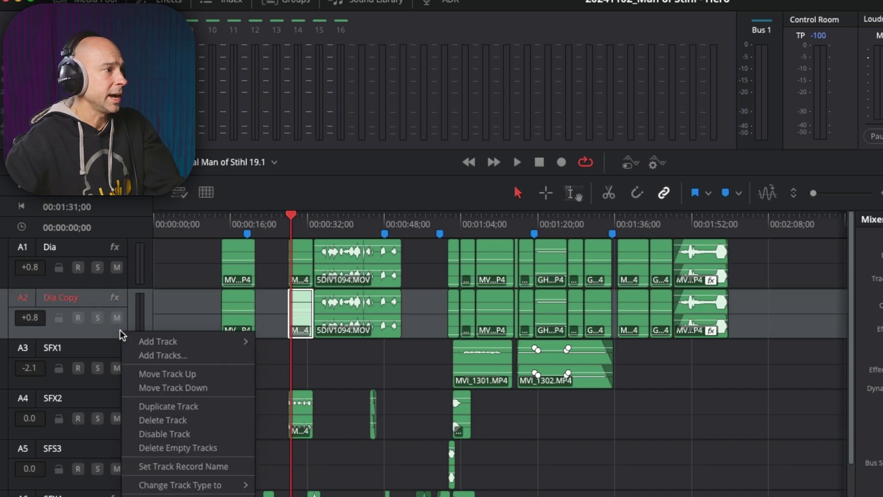
pyautogui.click(198, 435)
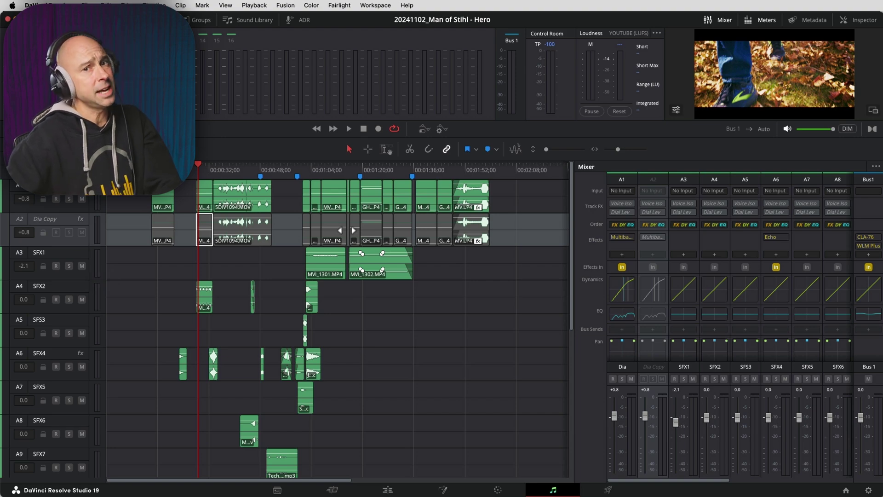
pyautogui.rightClick(79, 240)
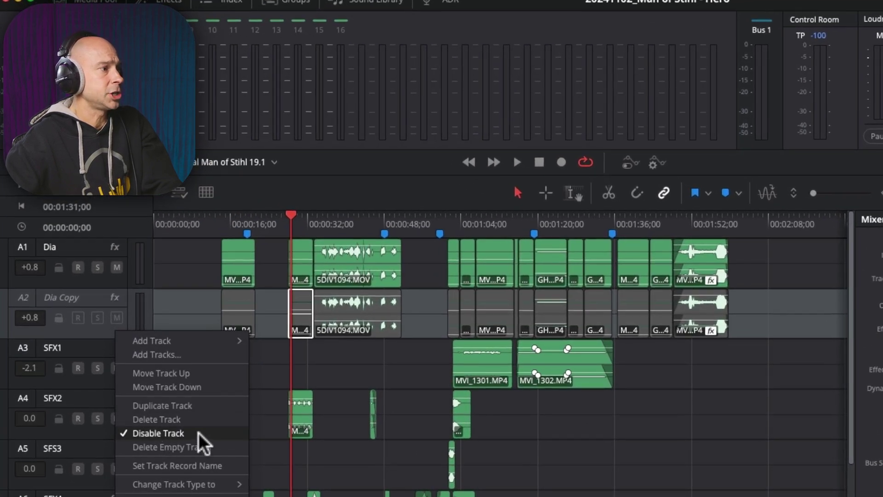
pyautogui.click(198, 433)
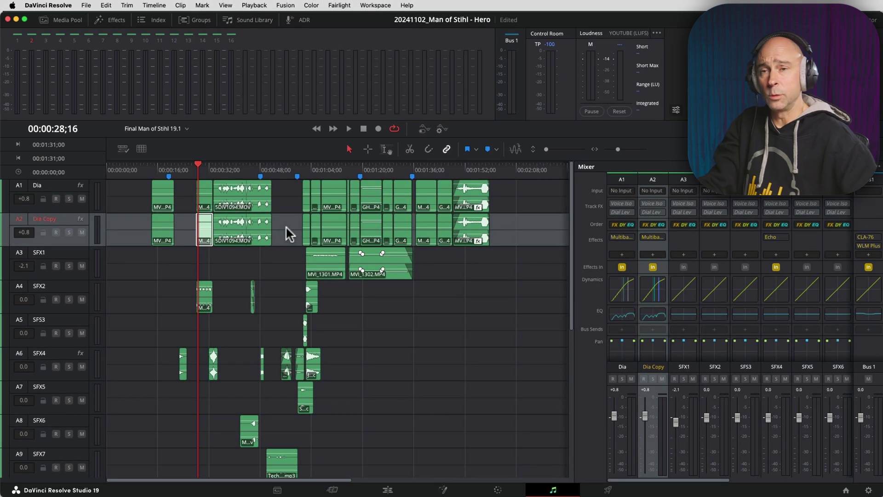
pyautogui.moveTo(266, 239)
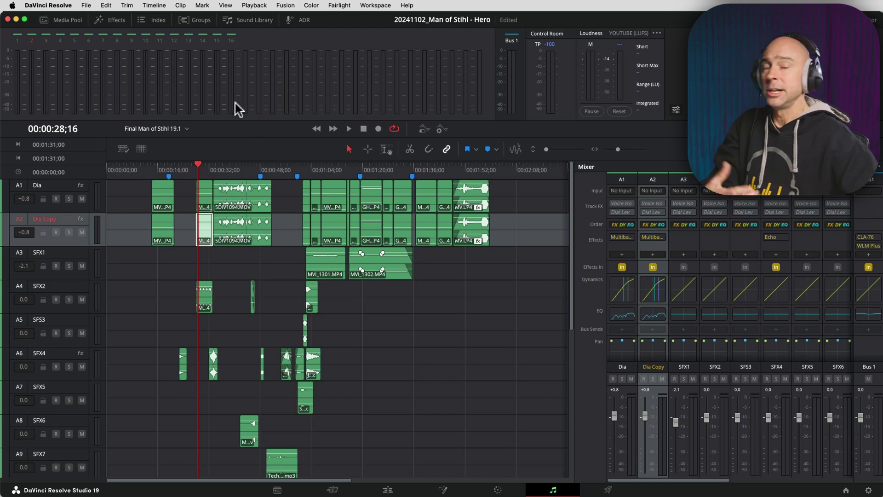
pyautogui.click(156, 21)
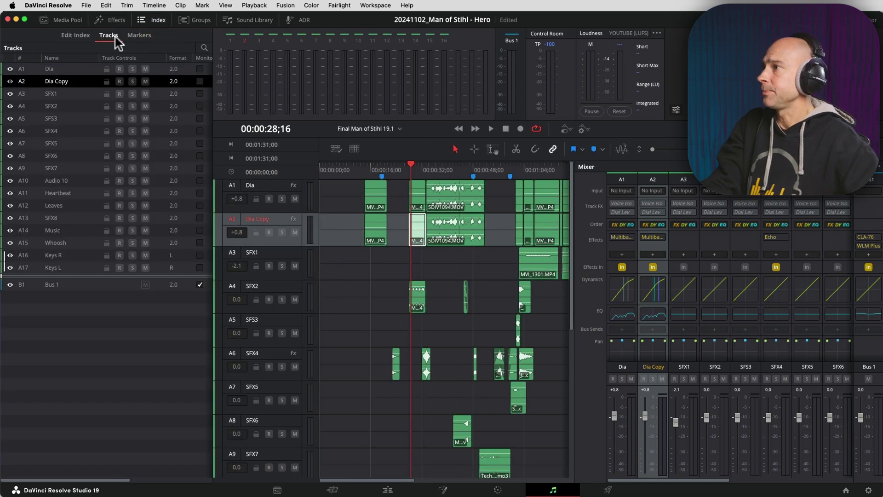
pyautogui.click(87, 93)
pyautogui.keyDown('shift'); pyautogui.click(78, 168); pyautogui.keyUp('shift')
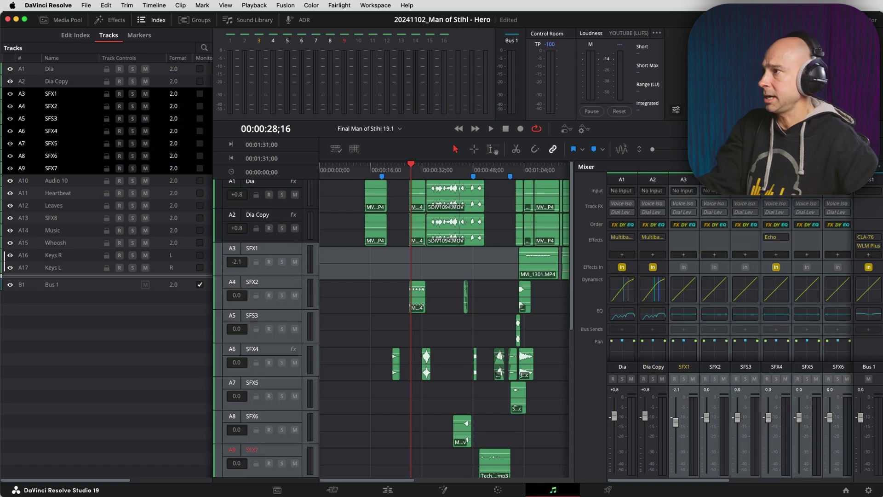
pyautogui.rightClick(81, 116)
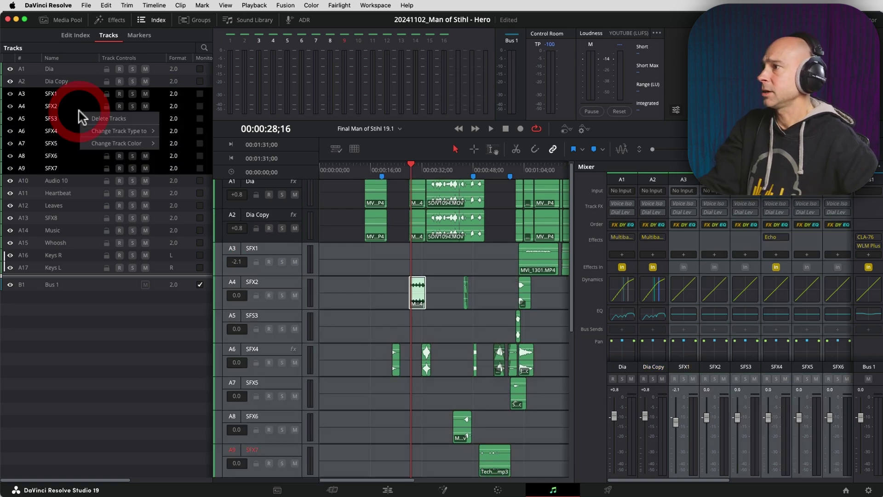
pyautogui.click(99, 120)
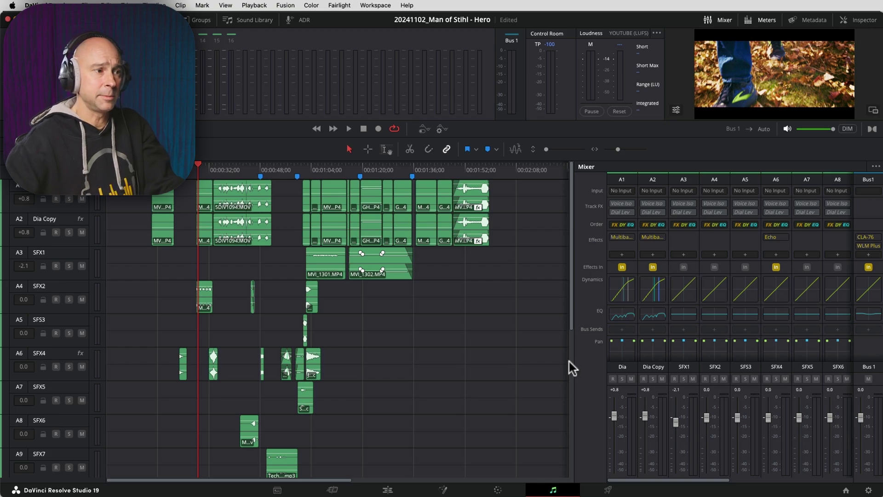
# Widen the mixer, place SFX8 after SFX7, and move Leaves ahead of Heartbeat
pyautogui.moveTo(574, 362); pyautogui.dragTo(327, 366)
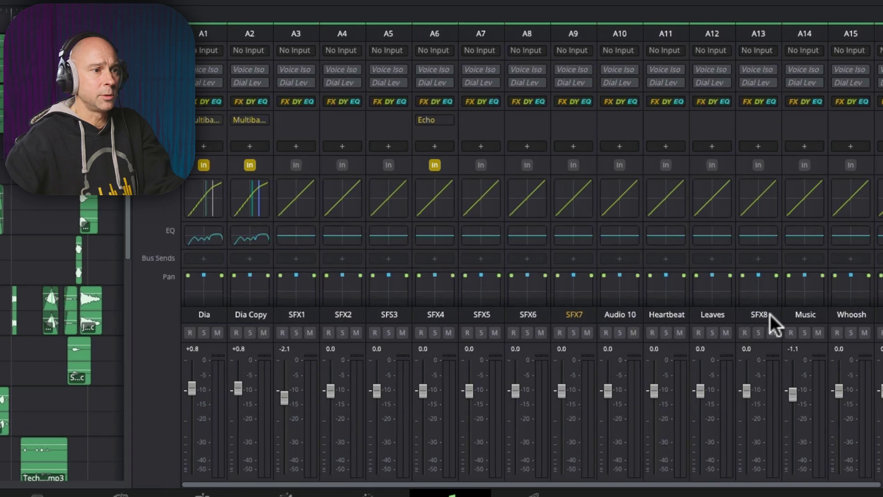
pyautogui.click(771, 314)
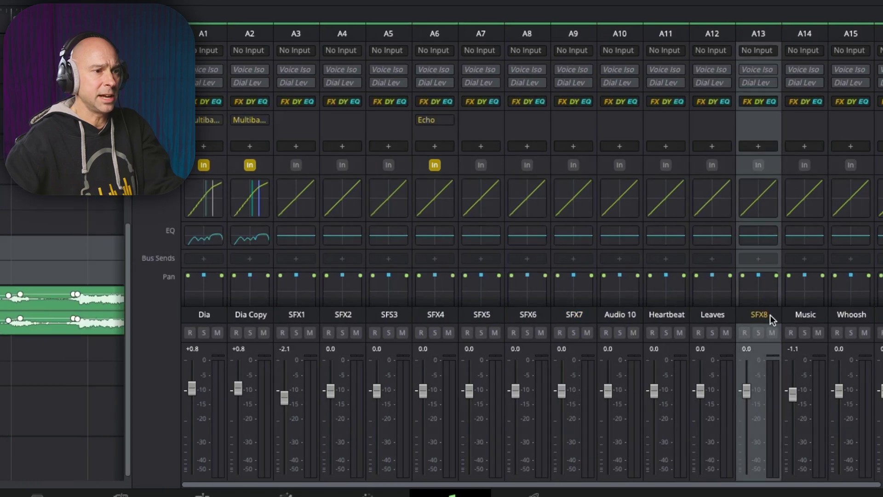
pyautogui.moveTo(770, 313); pyautogui.dragTo(599, 320)
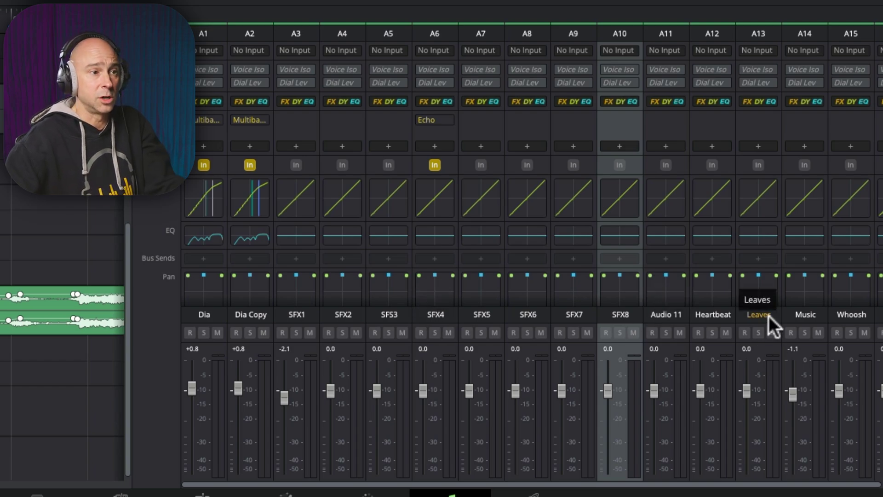
pyautogui.moveTo(769, 316); pyautogui.dragTo(693, 444)
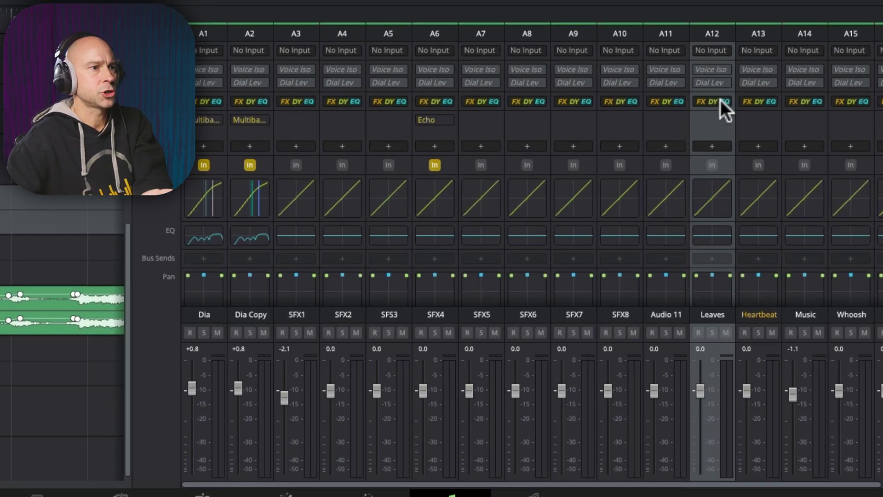
pyautogui.click(821, 314)
# Open Music's Path Settings and try Trim at +24 dB before returning it near 0
pyautogui.click(806, 50)
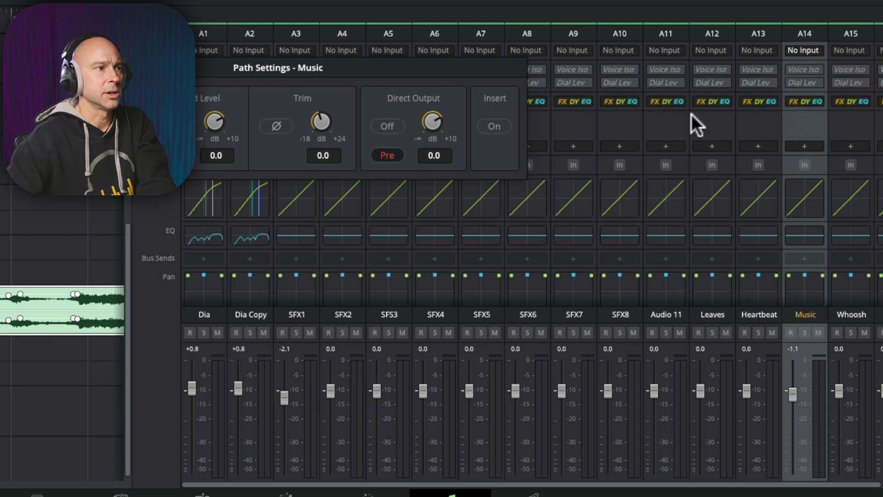
pyautogui.click(303, 101)
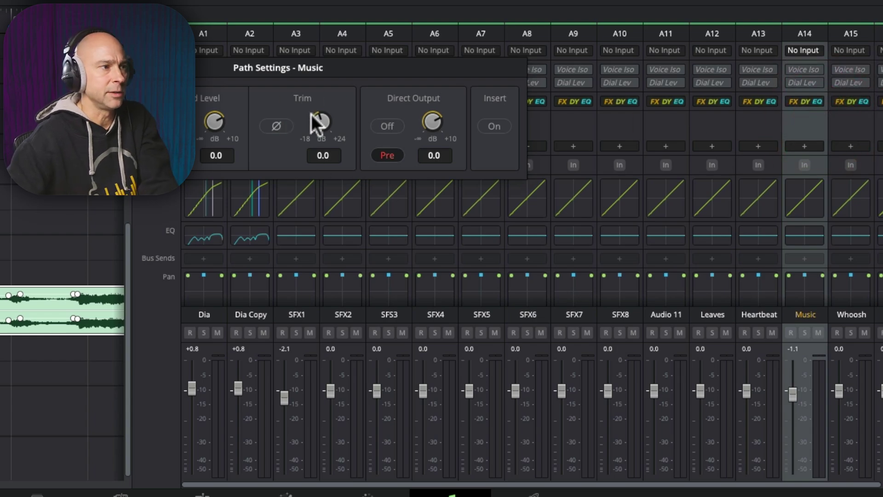
pyautogui.moveTo(222, 137); pyautogui.dragTo(554, 120)
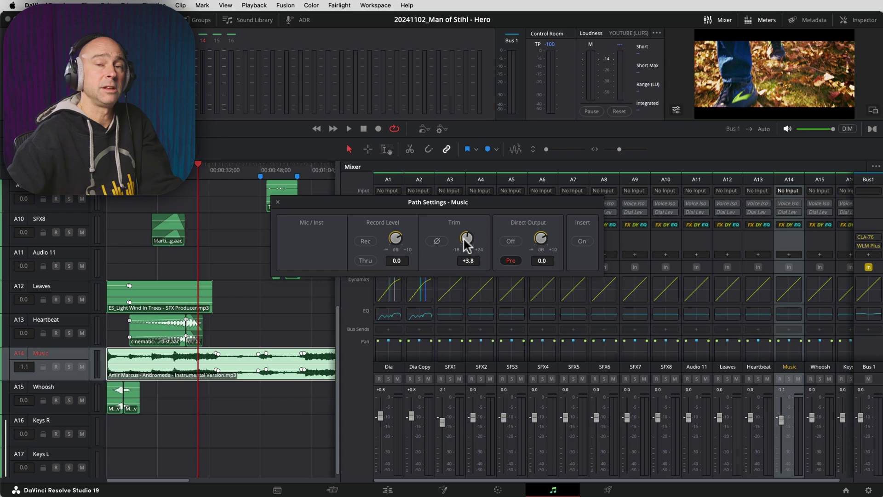
pyautogui.moveTo(467, 236); pyautogui.dragTo(449, 238)
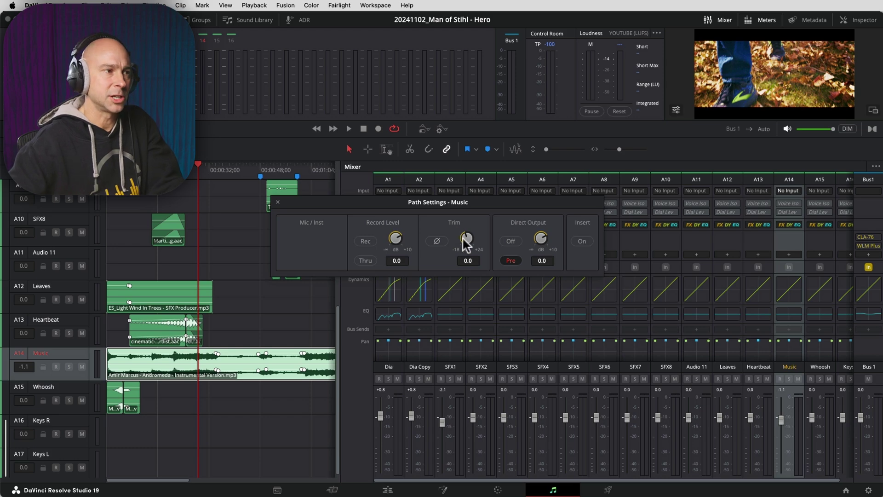
# Try the Music trim at -18 dB, reset it to 0.0, and start playback
pyautogui.moveTo(388, 256); pyautogui.dragTo(108, 410)
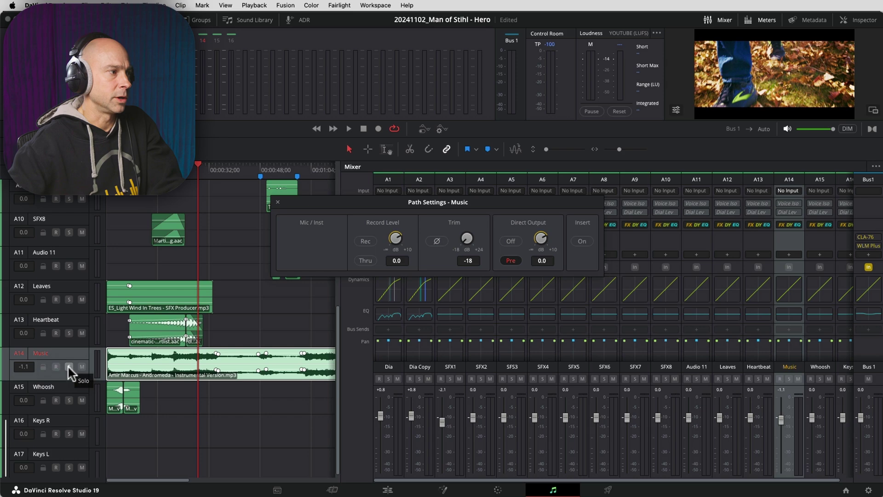
pyautogui.doubleClick(468, 238)
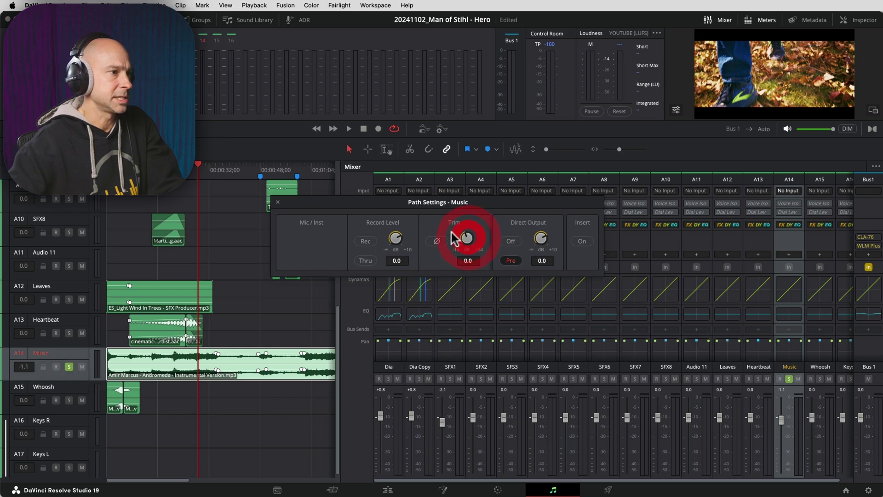
pyautogui.press('space')
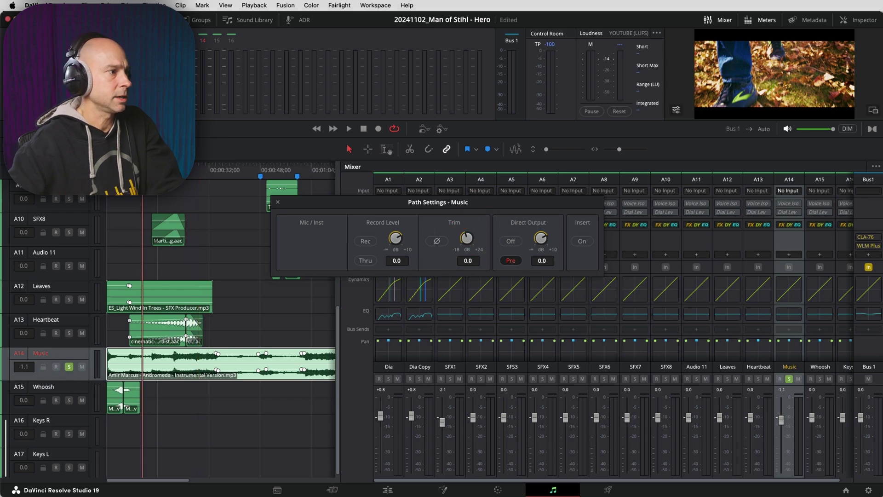
# Sweep the trim between -18 and +24 dB, reset to 0.0, close, stop playback
pyautogui.moveTo(471, 234); pyautogui.dragTo(233, 286)
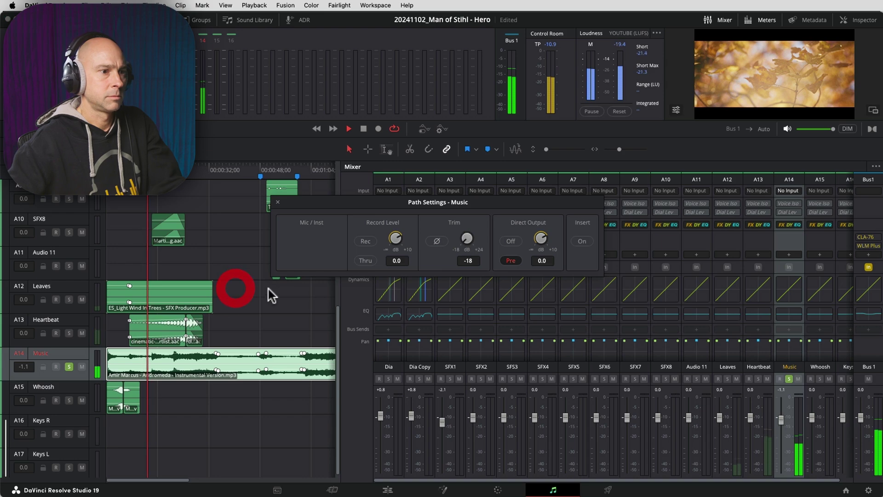
pyautogui.moveTo(421, 252); pyautogui.dragTo(668, 235)
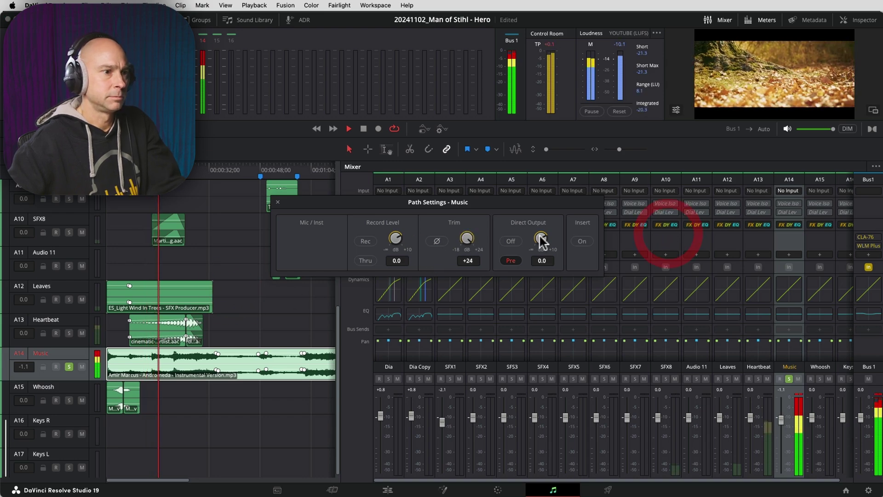
pyautogui.doubleClick(467, 232)
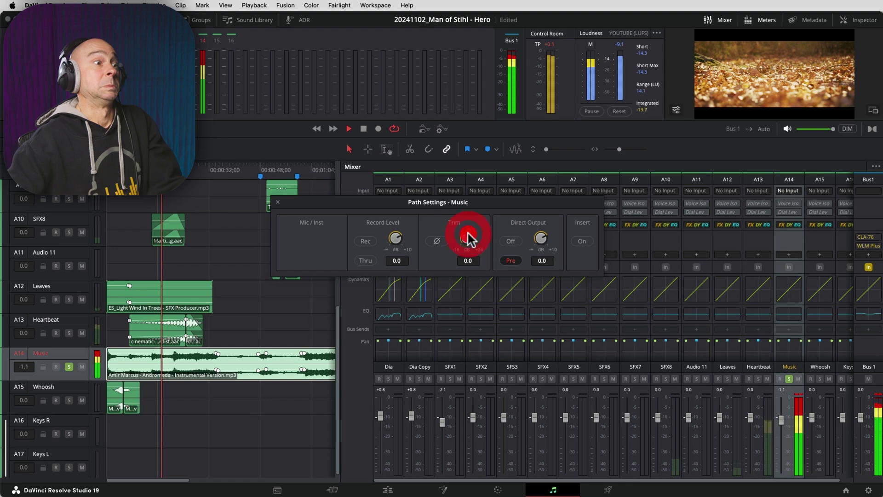
pyautogui.click(278, 290)
pyautogui.press('space')
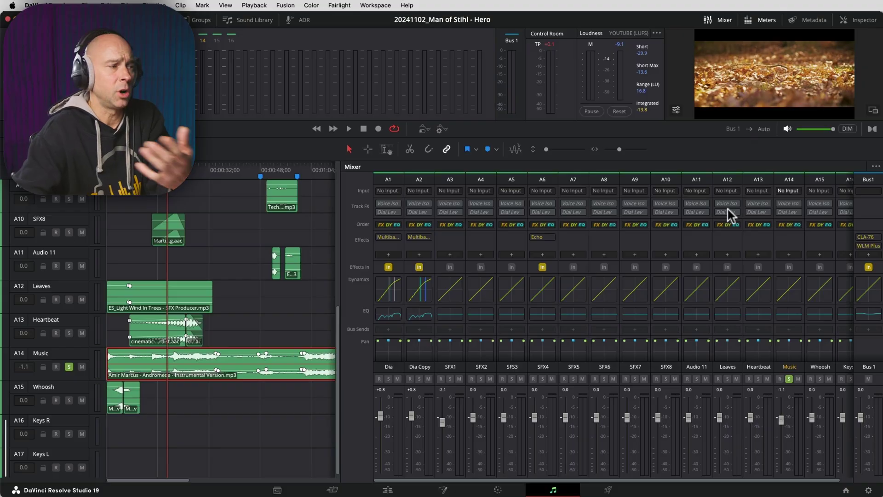
# Hide the mixer, enlarge the tracks, and raise the Music clip's volume section to 0.7 dB
pyautogui.click(736, 26)
pyautogui.scroll(5, 248, 392)
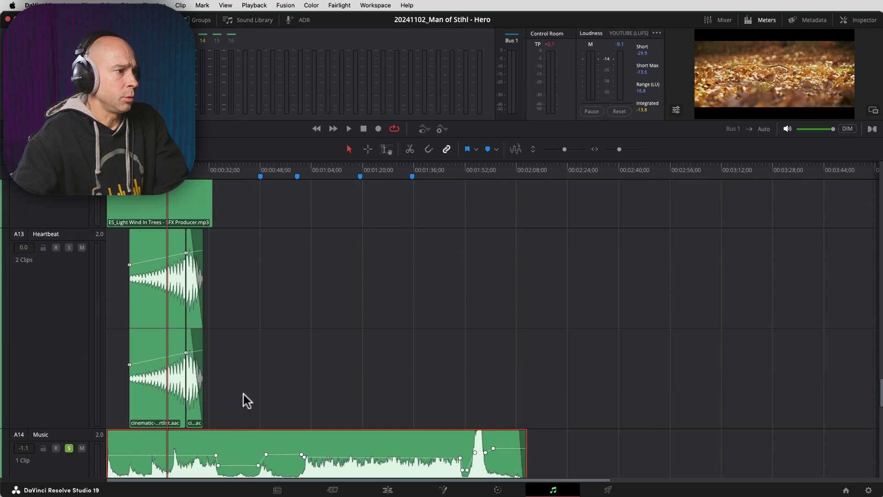
pyautogui.scroll(5, 282, 404)
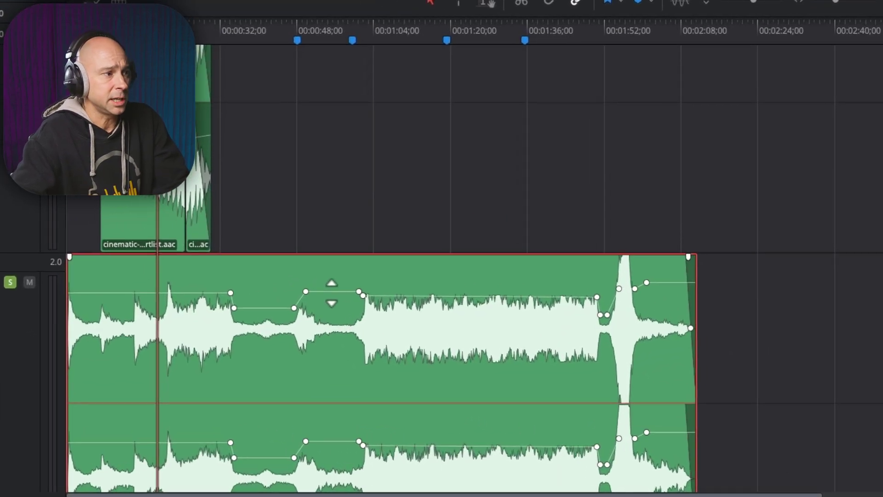
pyautogui.click(332, 293)
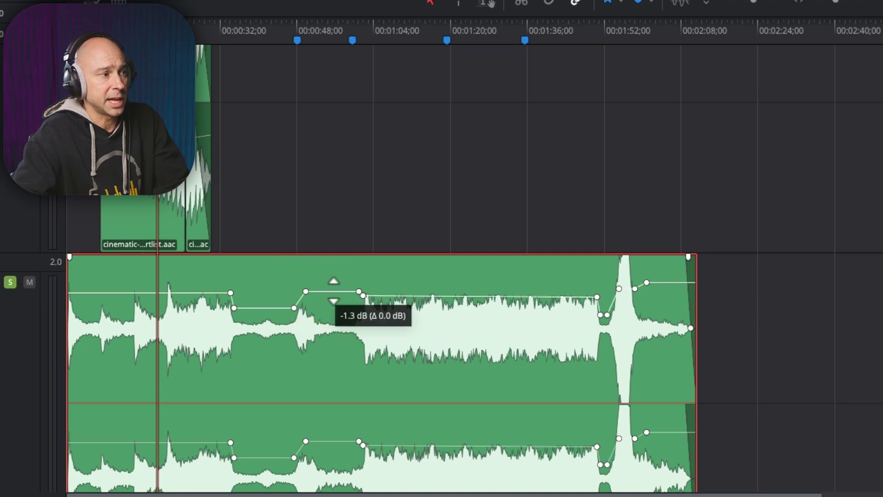
pyautogui.moveTo(334, 291)
pyautogui.mouseDown()
pyautogui.moveTo(337, 278)
pyautogui.moveTo(336, 287)
pyautogui.moveTo(346, 283)
pyautogui.mouseUp()
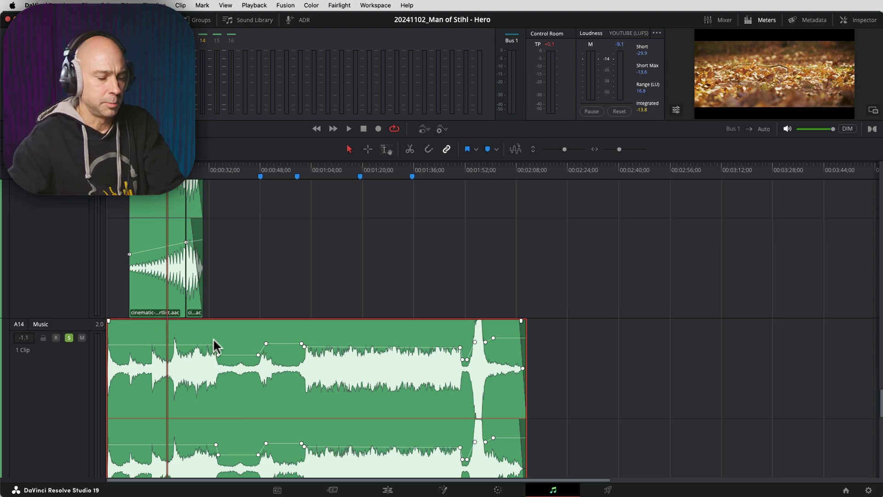
# Zoom the timeline in and toggle Display Waveform Borders
pyautogui.press('super+equal')
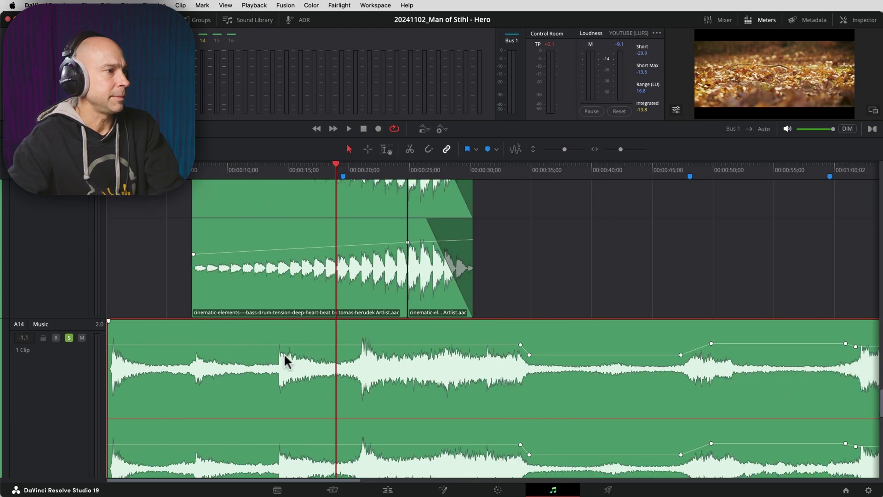
pyautogui.rightClick(119, 160)
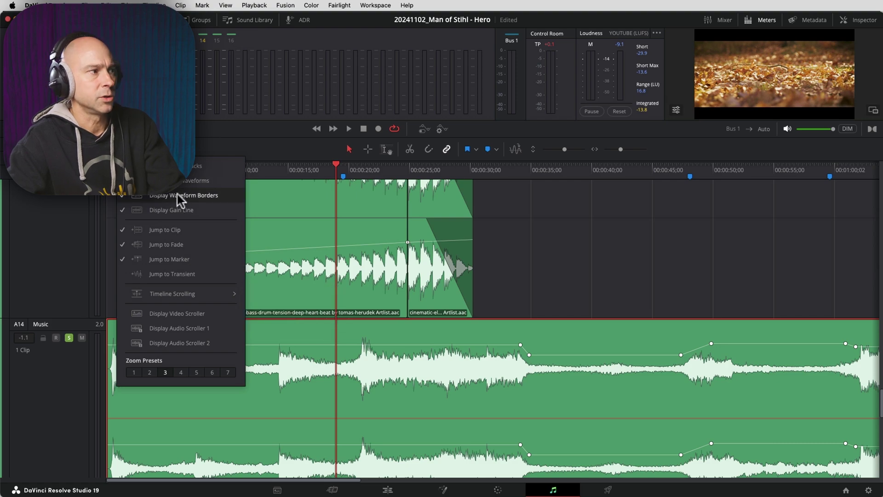
pyautogui.click(525, 226)
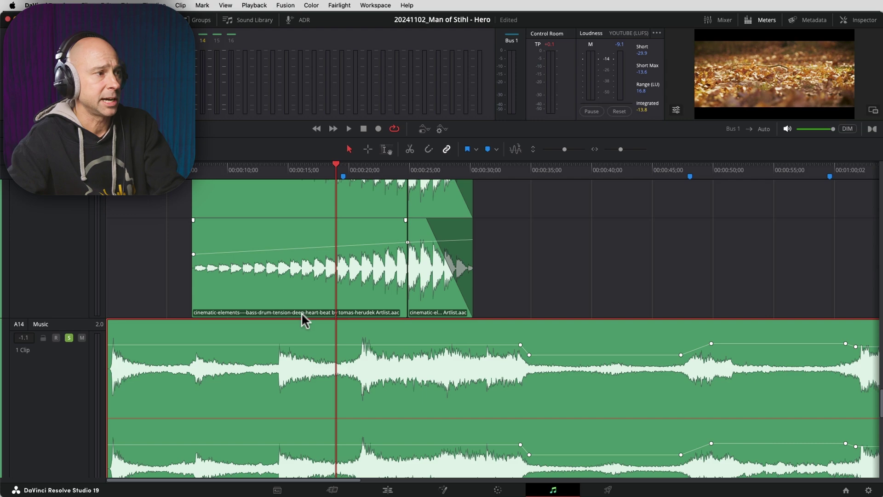
# Place the playhead at the cut between the Heartbeat clips near 24 seconds
pyautogui.press('super+equal')
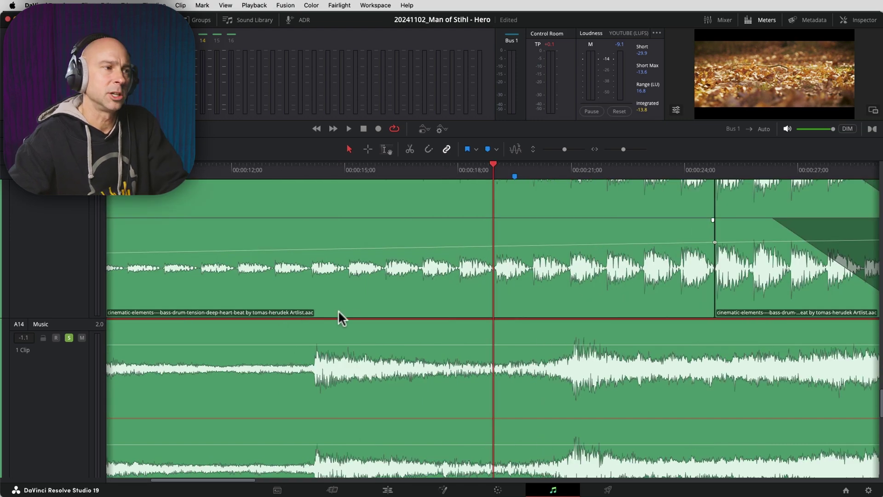
pyautogui.hscroll(5, 659, 296)
pyautogui.click(497, 300)
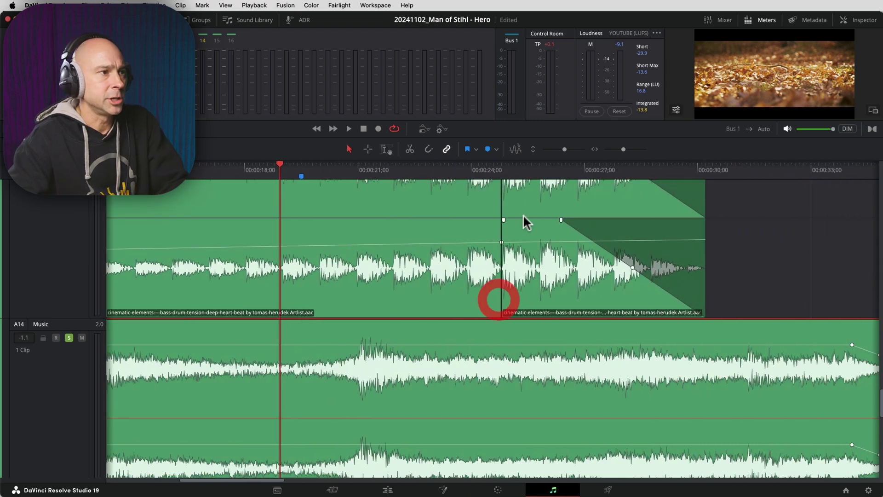
pyautogui.click(504, 167)
pyautogui.press('super+equal')
pyautogui.press('super+equal')
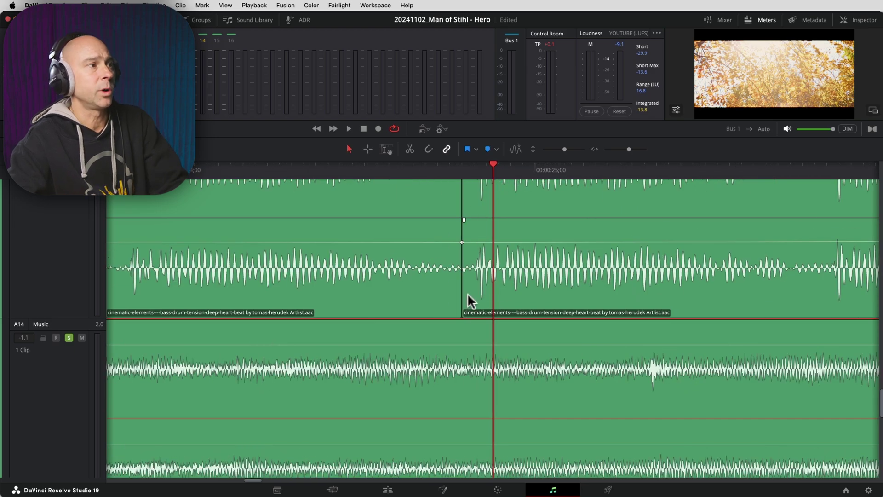
pyautogui.scroll(-3, 314, 251)
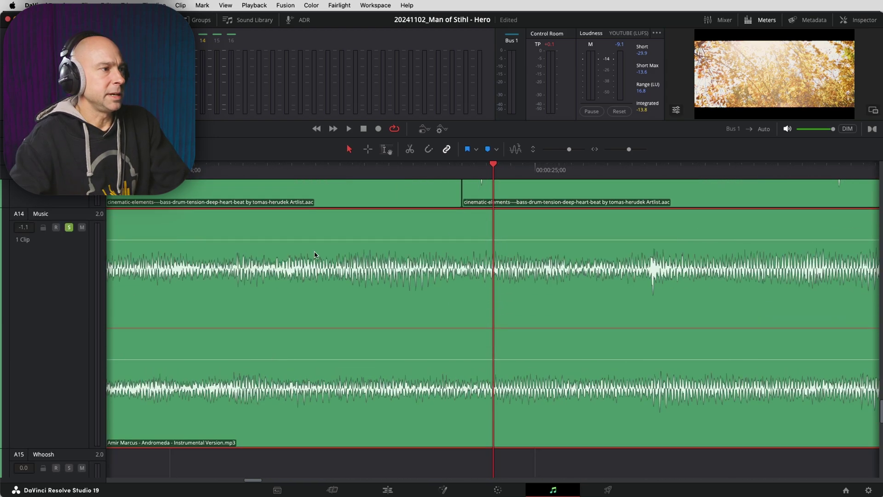
pyautogui.scroll(-5, 314, 254)
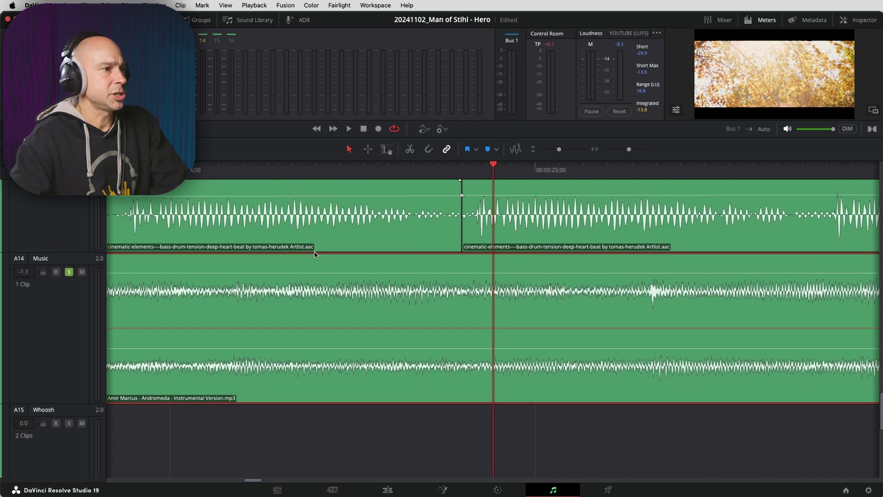
pyautogui.scroll(-2, 314, 252)
pyautogui.scroll(-5, 314, 250)
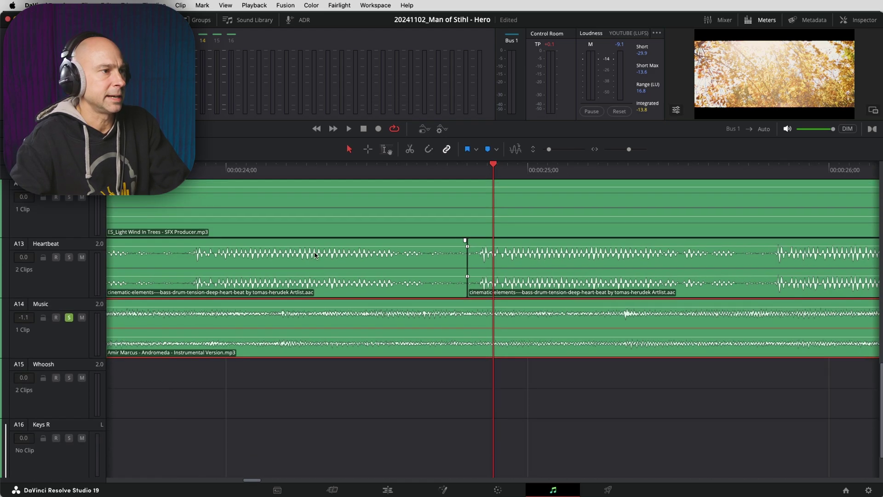
pyautogui.scroll(-2, 314, 253)
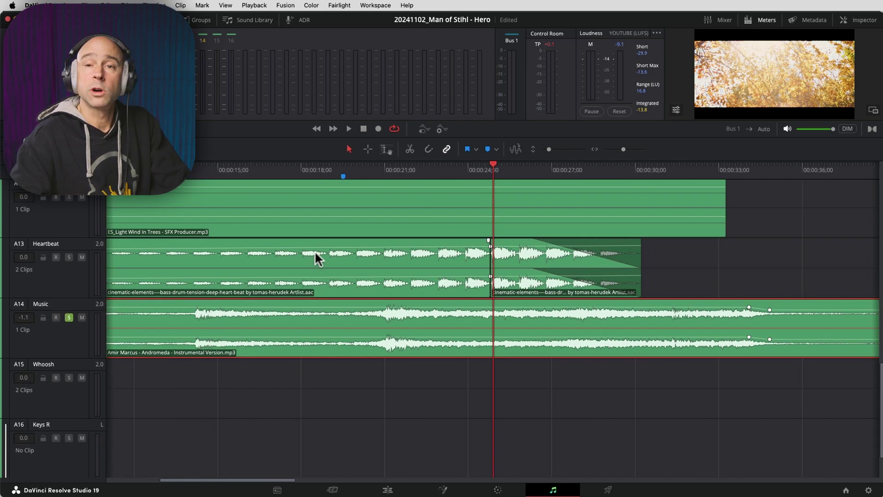
pyautogui.moveTo(240, 479); pyautogui.dragTo(402, 478)
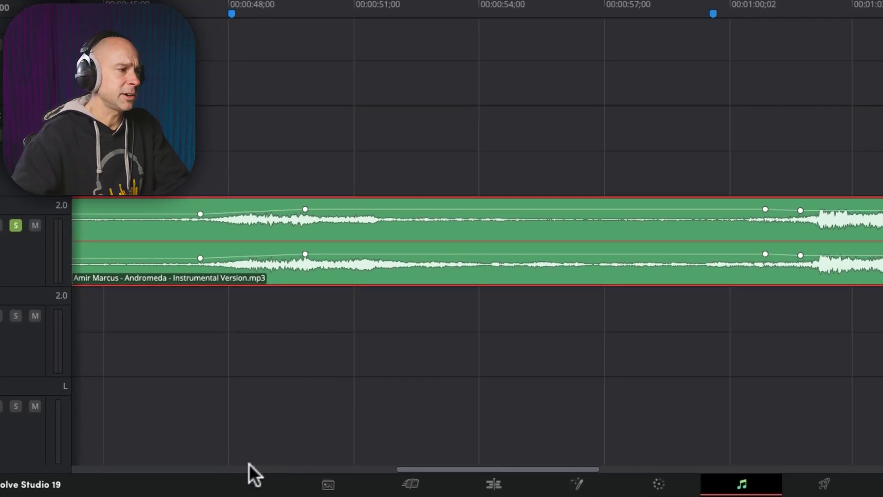
pyautogui.click(249, 469)
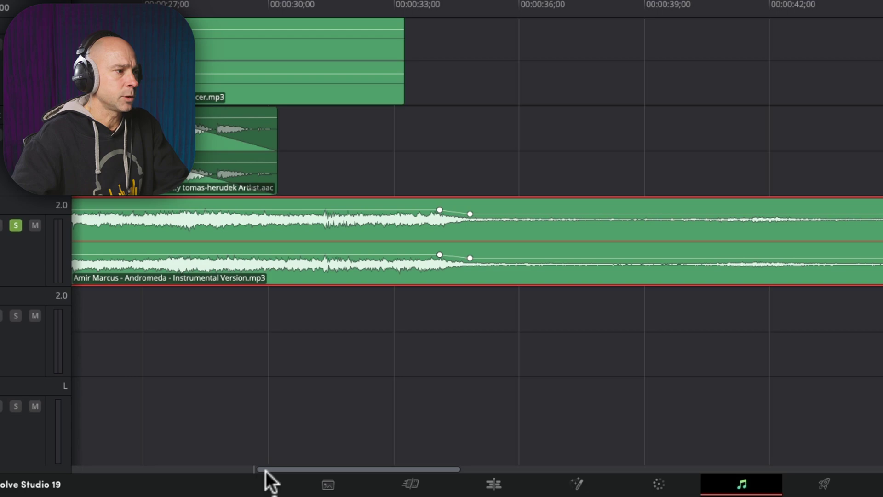
pyautogui.moveTo(270, 468); pyautogui.dragTo(809, 467)
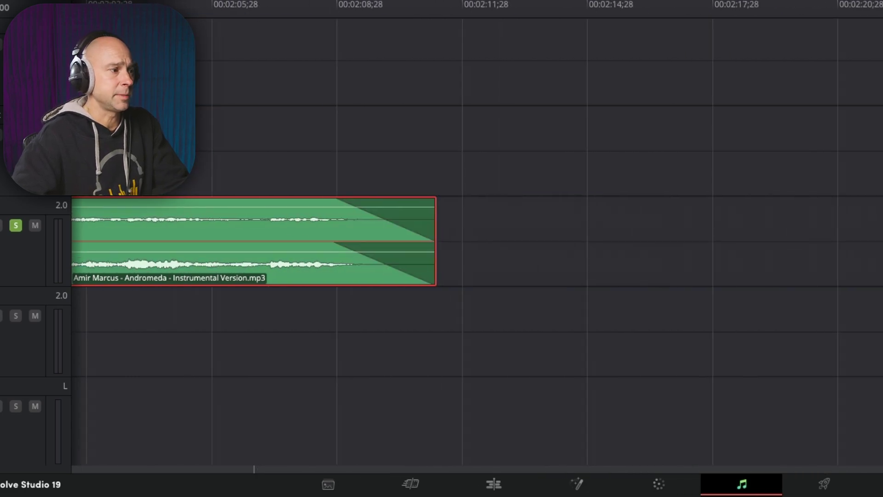
pyautogui.click(591, 444)
pyautogui.scroll(-1, 264, 465)
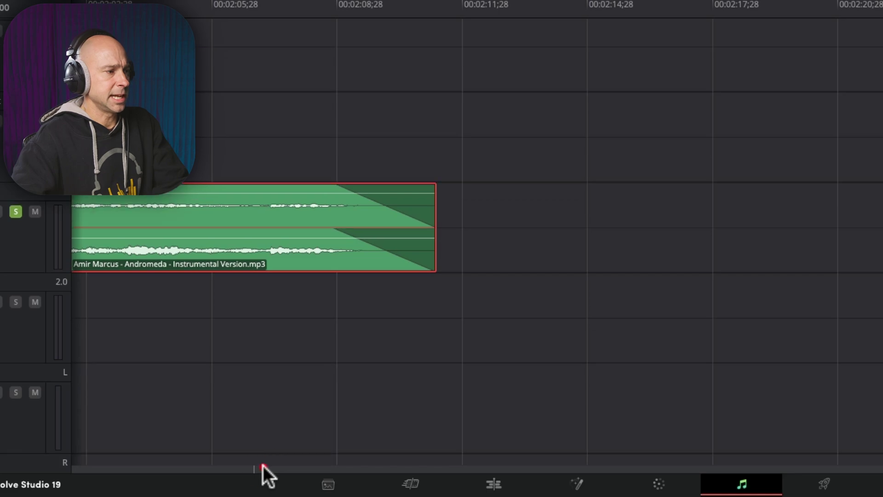
pyautogui.click(263, 464)
pyautogui.moveTo(263, 465)
pyautogui.mouseDown()
pyautogui.moveTo(276, 467)
pyautogui.moveTo(230, 467)
pyautogui.moveTo(270, 467)
pyautogui.mouseUp()
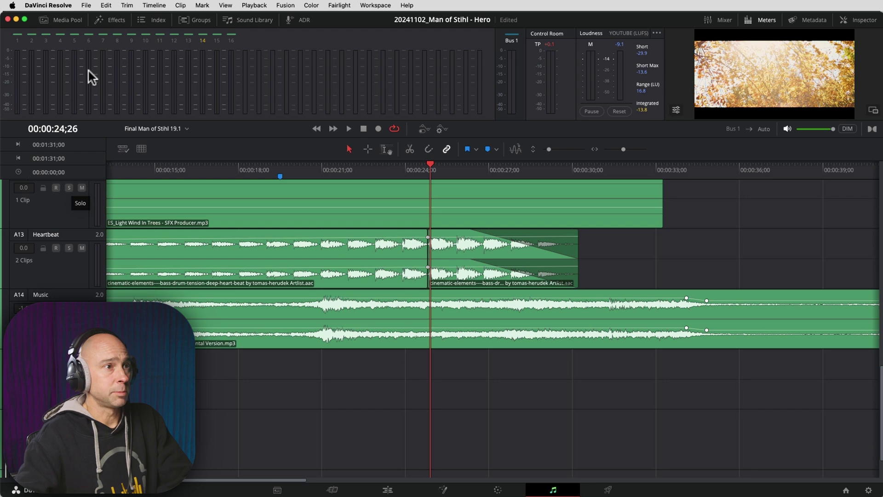
# Show the mixer beside the timeline and start a new mixer group
pyautogui.click(720, 21)
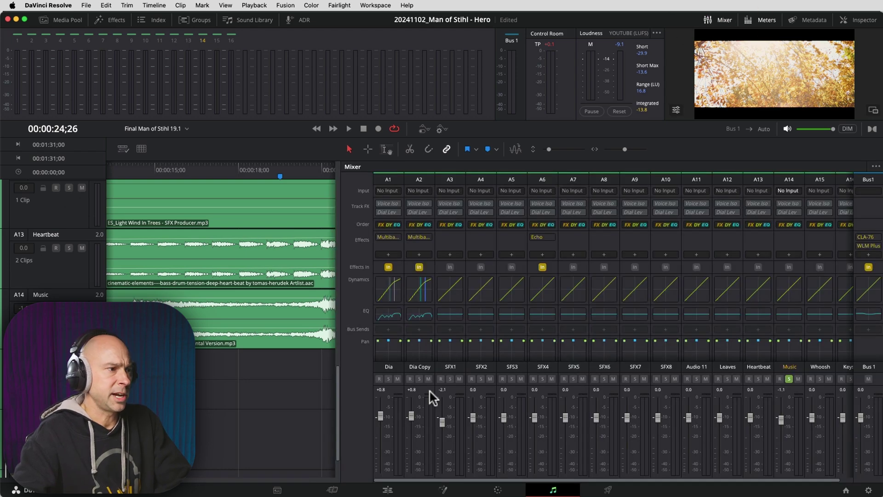
pyautogui.scroll(-3, 389, 339)
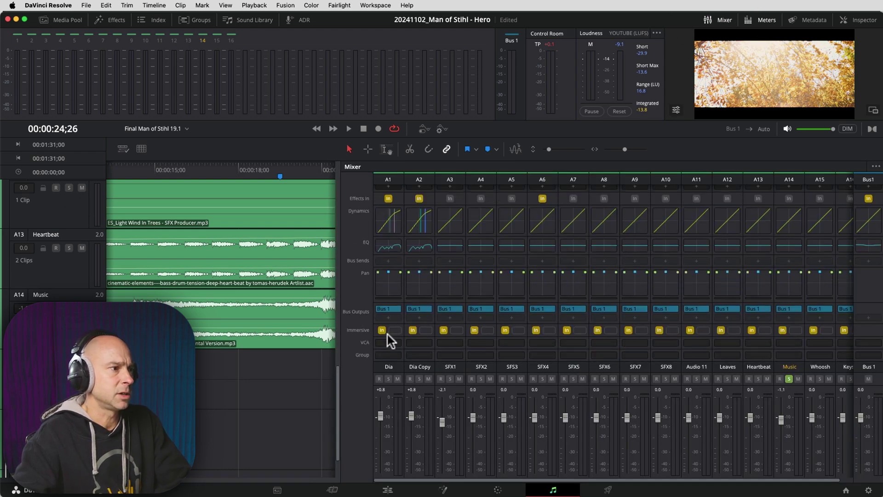
pyautogui.rightClick(393, 354)
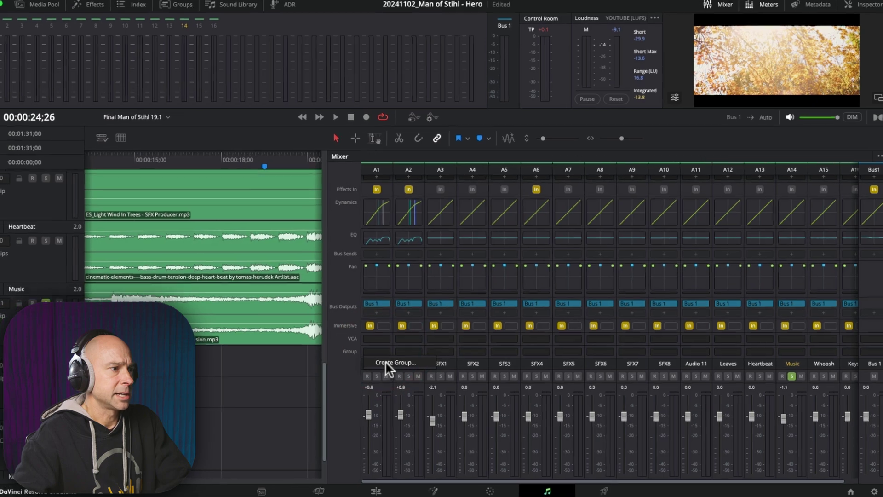
pyautogui.click(386, 360)
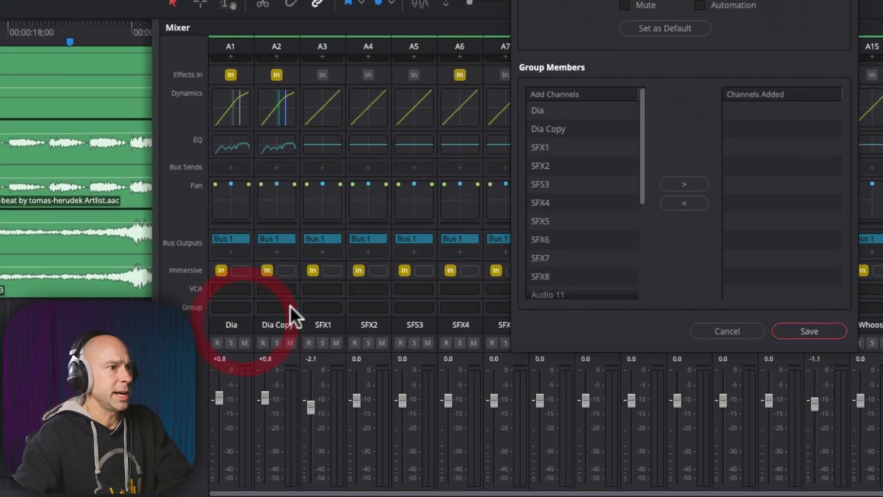
# Add Dia and Dia Copy as members, save the group as Speak, and list groups
pyautogui.click(599, 226)
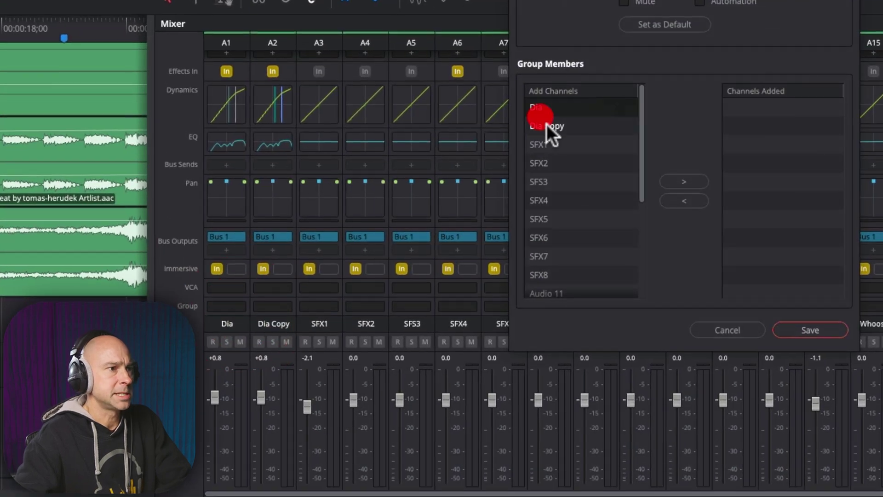
pyautogui.keyDown('shift'); pyautogui.click(561, 103); pyautogui.keyUp('shift')
pyautogui.click(676, 179)
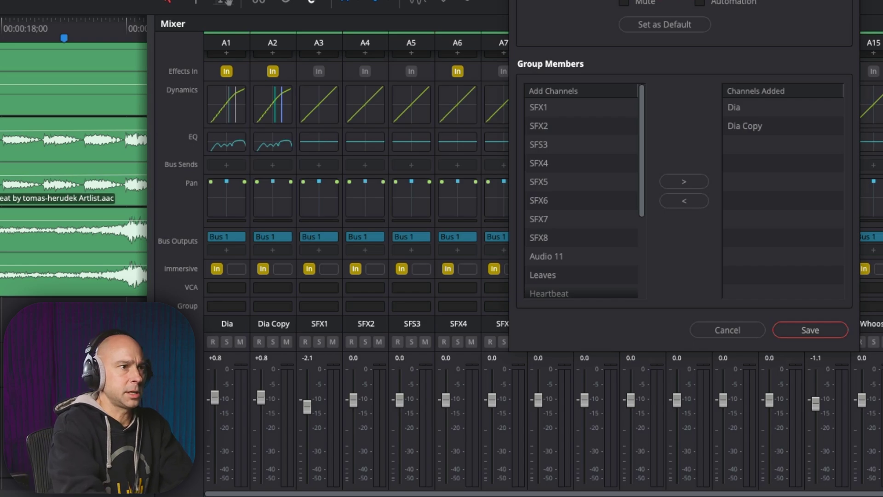
pyautogui.press('Return')
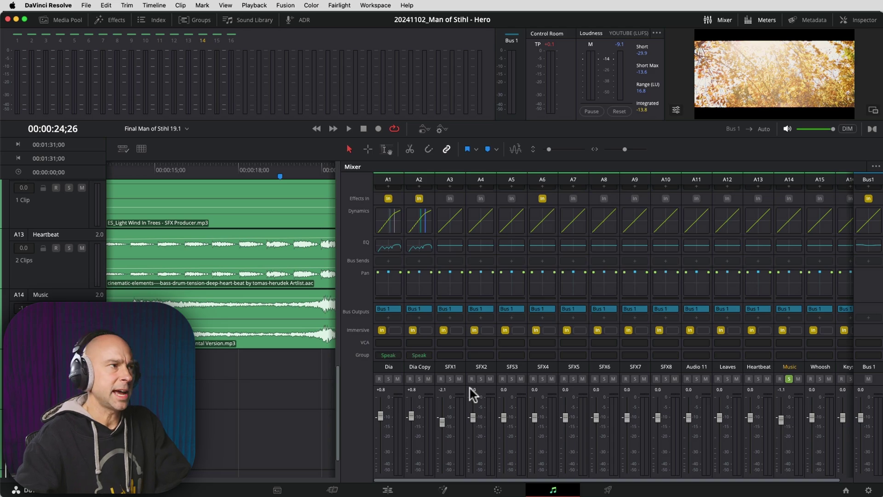
pyautogui.click(203, 19)
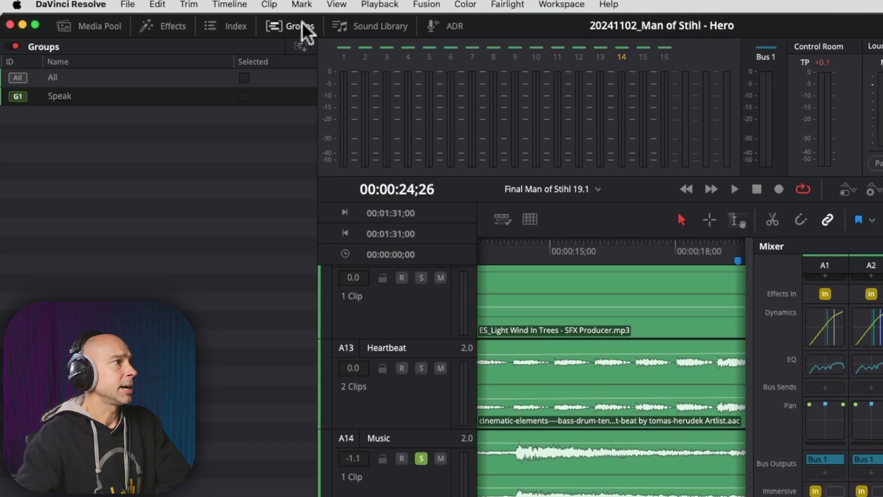
pyautogui.moveTo(56, 97)
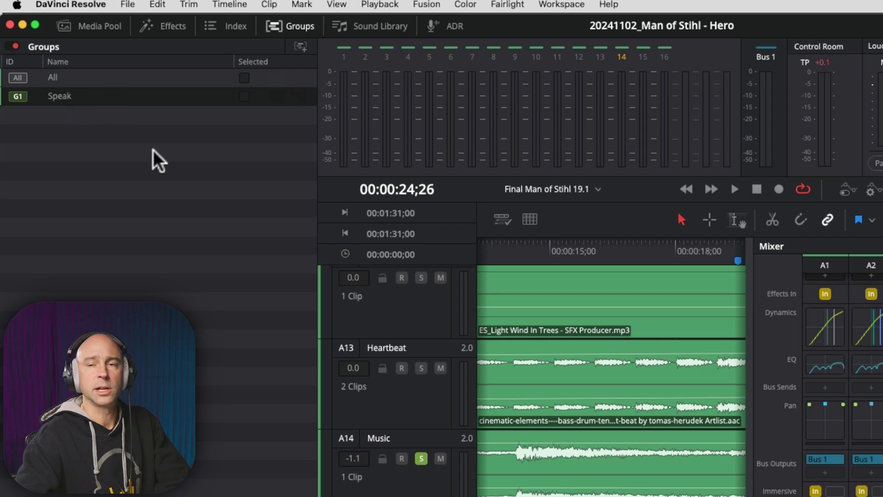
pyautogui.moveTo(308, 88)
pyautogui.click(279, 96)
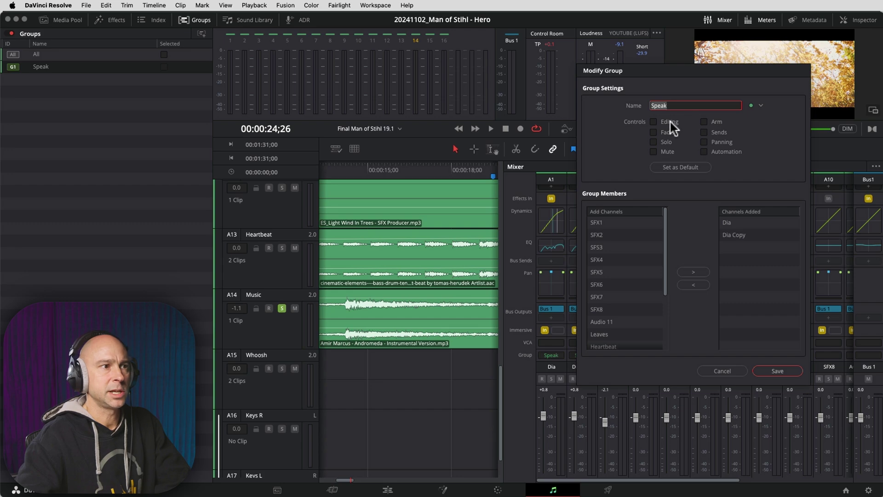
pyautogui.click(732, 371)
pyautogui.click(197, 19)
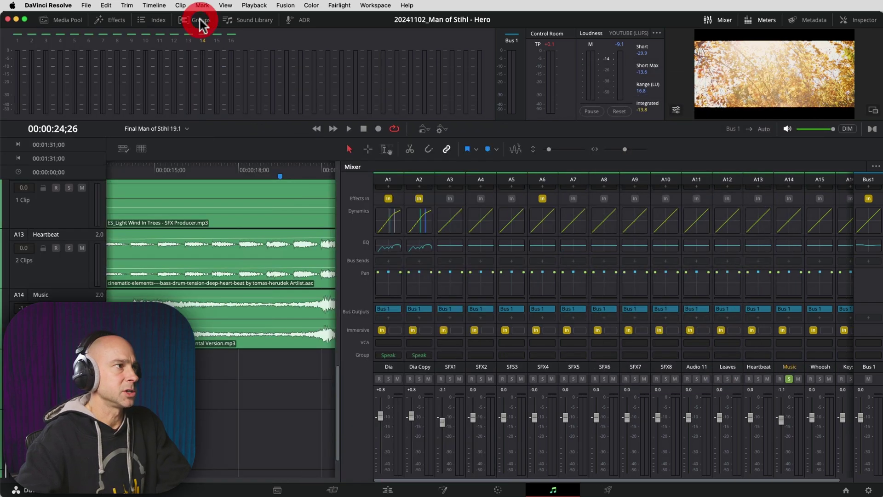
pyautogui.click(201, 21)
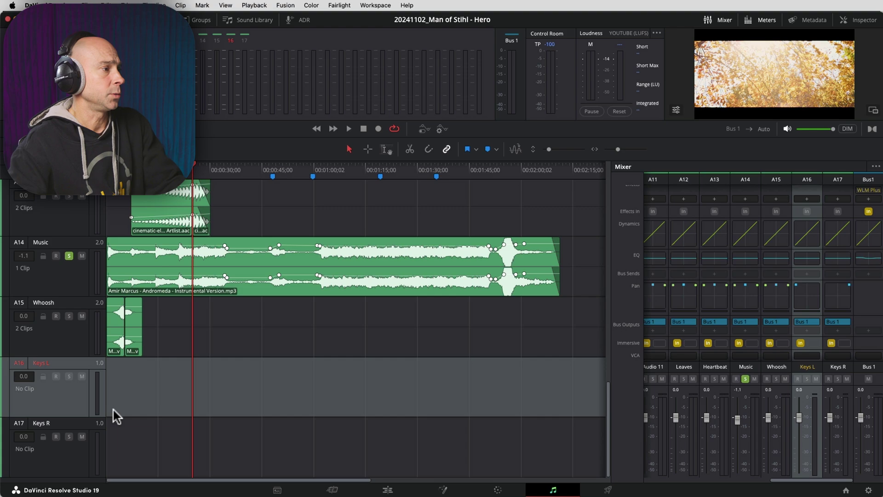
# Select the A16 Keys L and A17 Keys R tracks and open the Fairlight menu
pyautogui.click(53, 399)
pyautogui.click(47, 465)
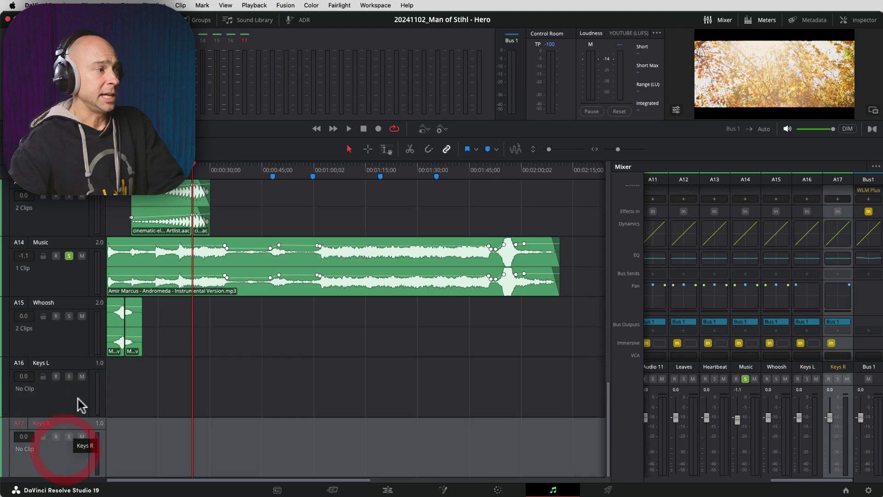
pyautogui.click(78, 400)
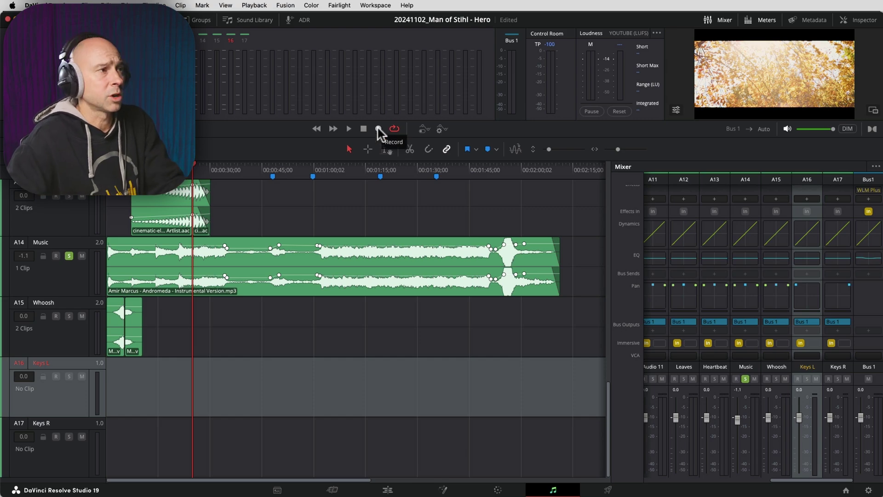
pyautogui.click(341, 6)
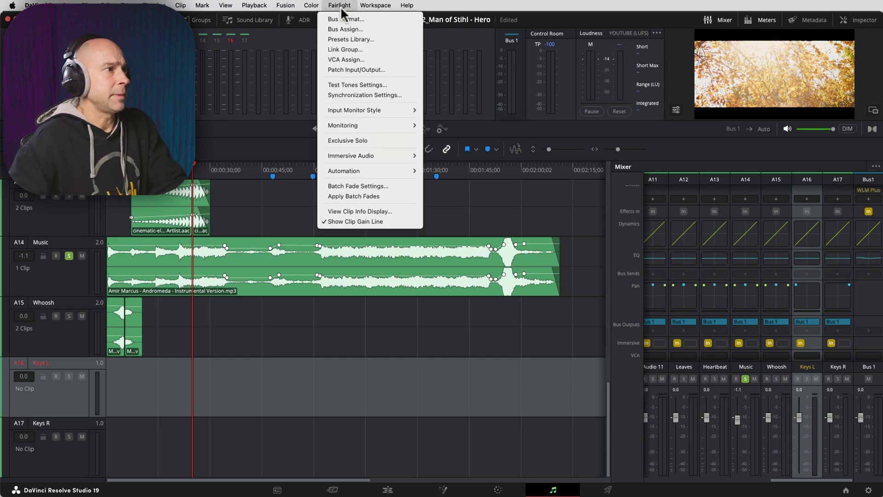
# In the enlarged Link Group window, link Keys L with Keys R
pyautogui.click(352, 49)
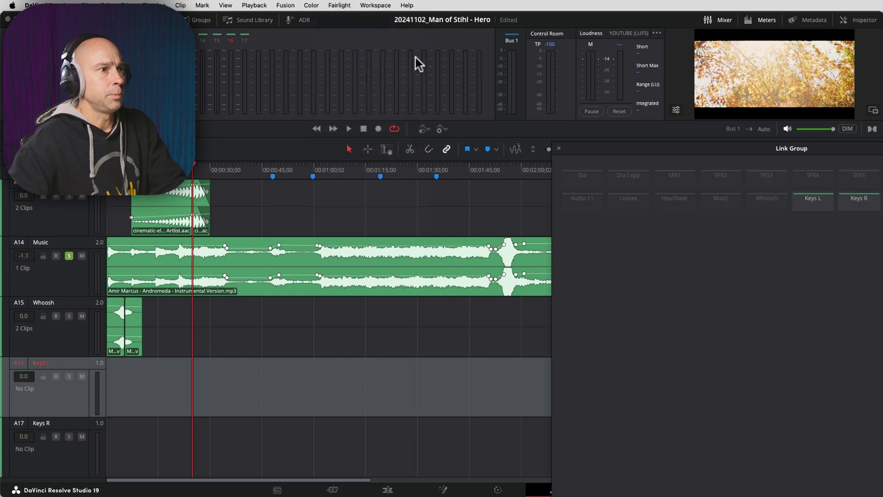
pyautogui.click(486, 14)
pyautogui.click(635, 73)
pyautogui.click(681, 76)
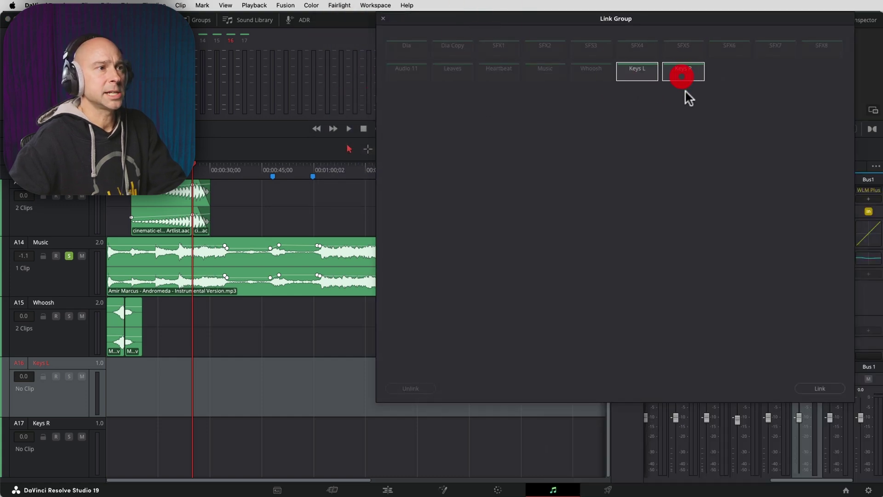
pyautogui.click(818, 389)
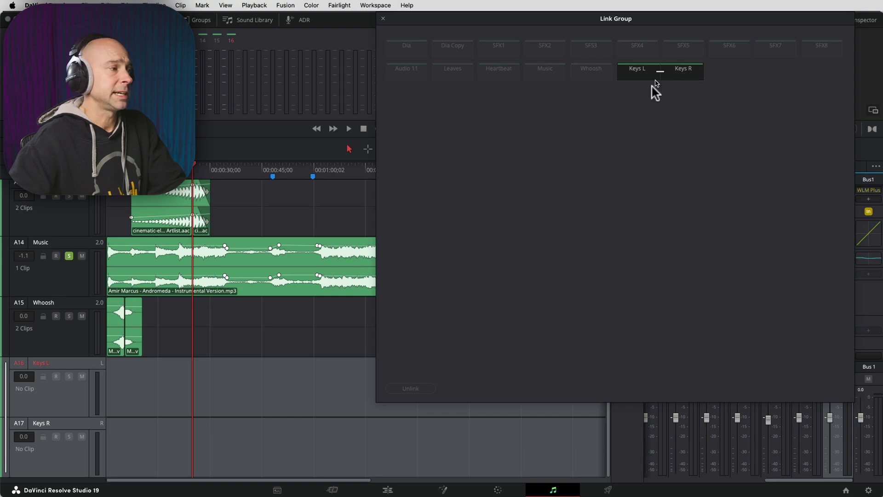
# Close the Link Group window and raise both linked Keys tracks' level together
pyautogui.click(128, 392)
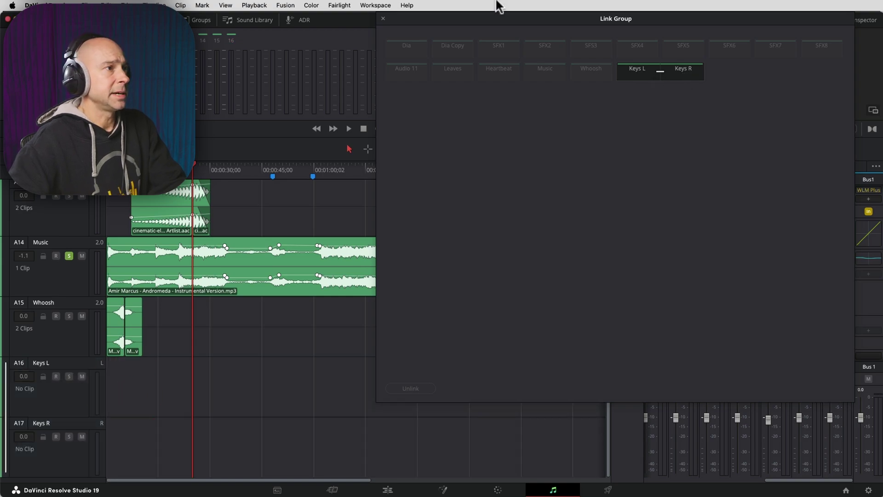
pyautogui.click(382, 18)
pyautogui.click(27, 399)
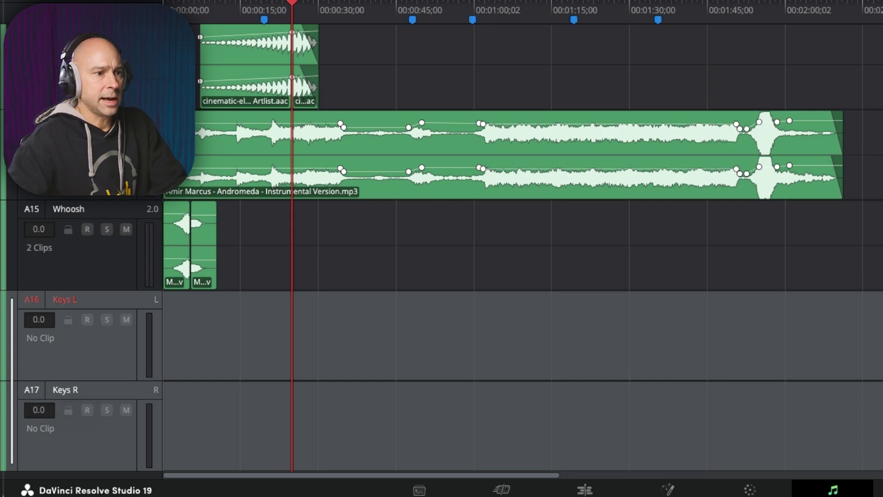
pyautogui.moveTo(838, 418); pyautogui.dragTo(835, 411)
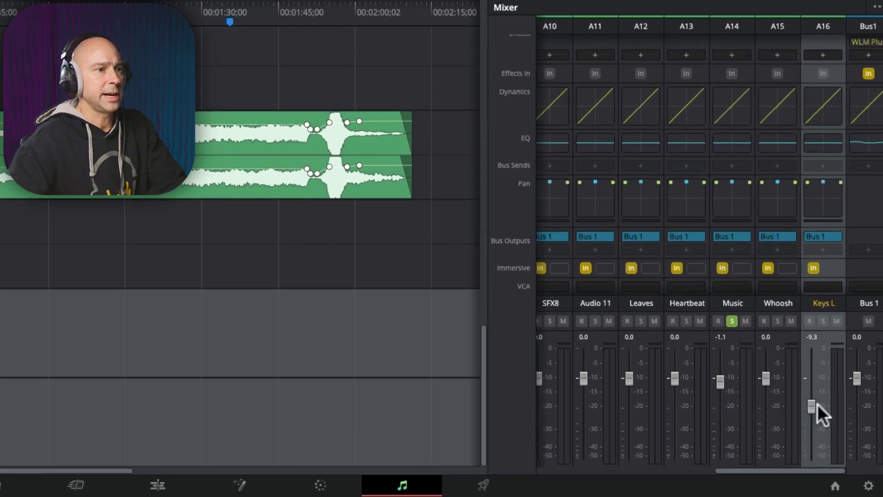
# Set the linked Keys level to -2.1 and add CLA EchoSphere Stereo to Keys L
pyautogui.moveTo(831, 433); pyautogui.dragTo(830, 421)
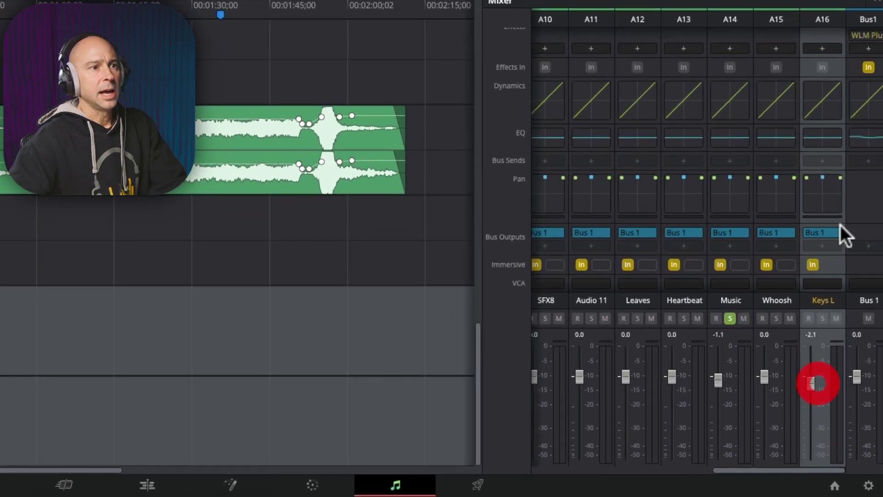
pyautogui.scroll(3, 827, 92)
pyautogui.click(826, 131)
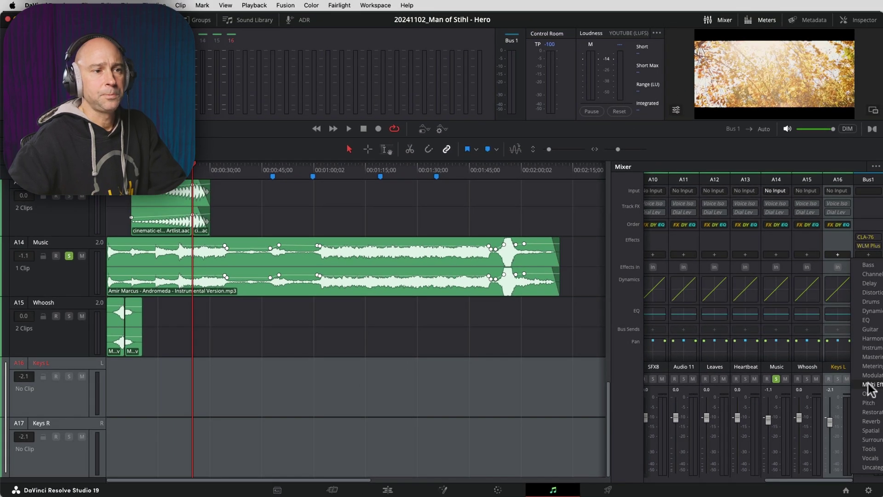
pyautogui.click(871, 388)
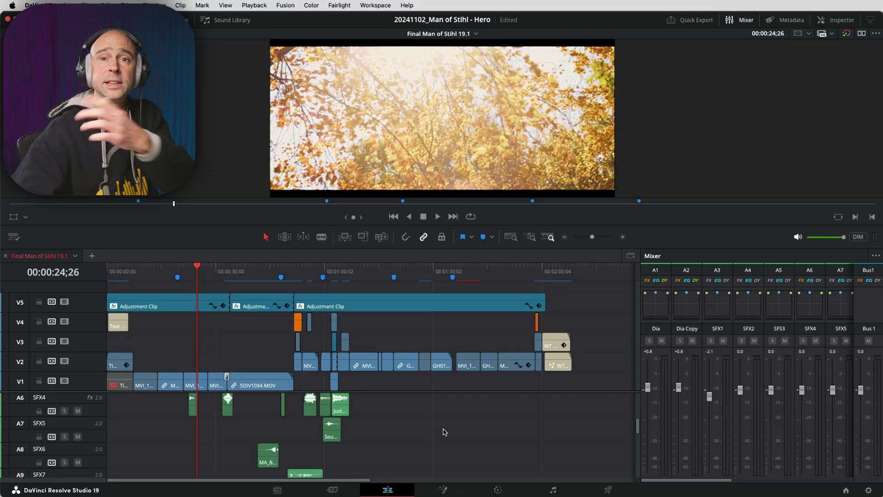
# Scroll the Edit timeline's audio tracks to A13–A15 and select the Music track
pyautogui.scroll(5, 161, 438)
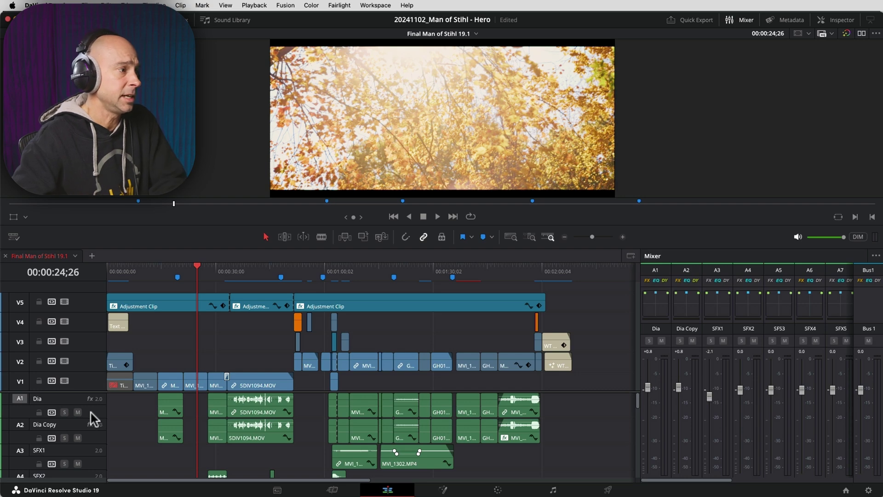
pyautogui.scroll(-14, 91, 416)
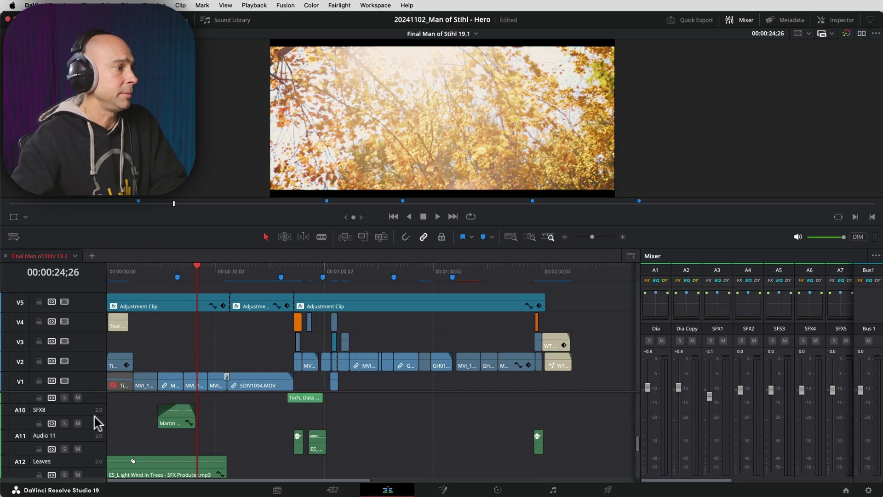
pyautogui.scroll(4, 92, 421)
pyautogui.scroll(-2, 85, 464)
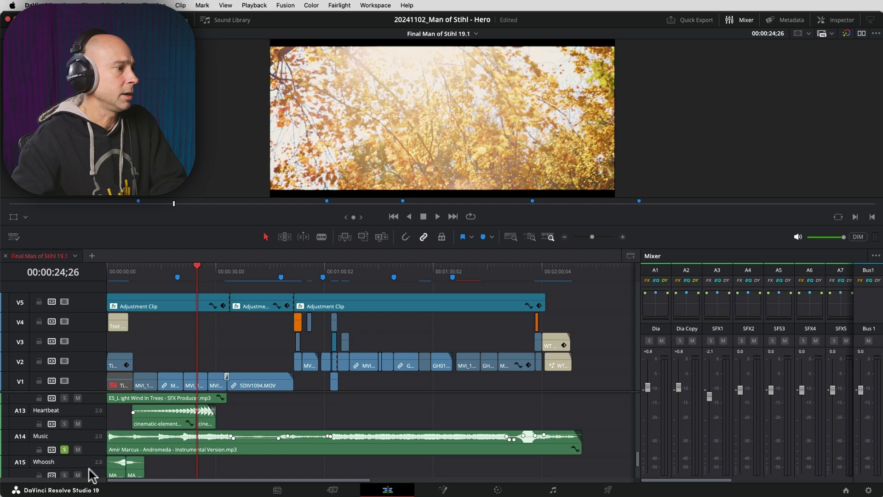
pyautogui.click(90, 447)
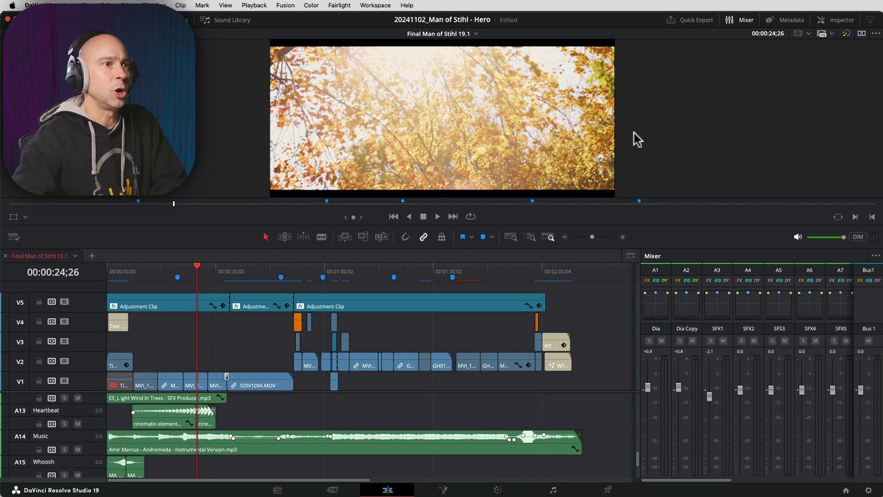
# Turn on the Music track's Ducker with Dia as Source 1
pyautogui.click(848, 20)
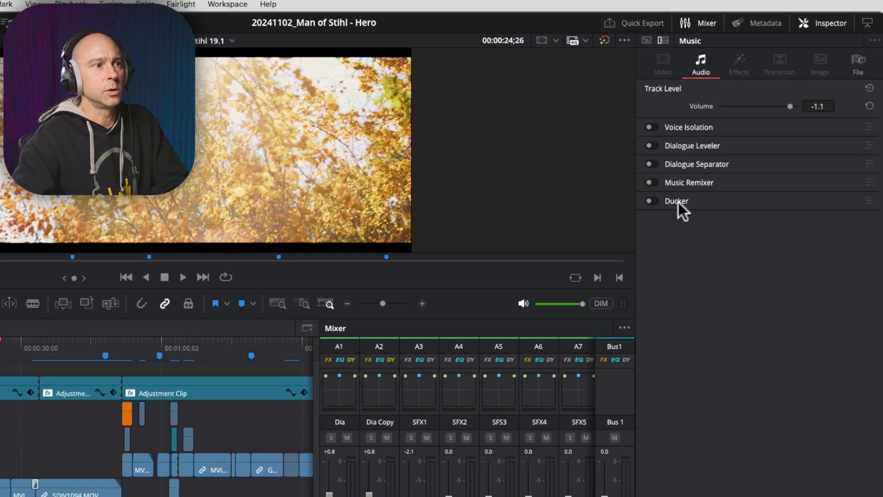
pyautogui.click(725, 158)
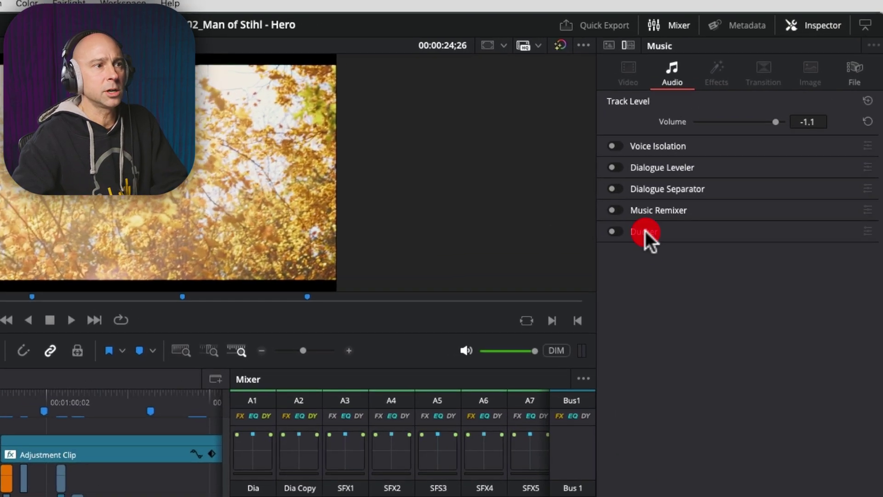
pyautogui.click(614, 231)
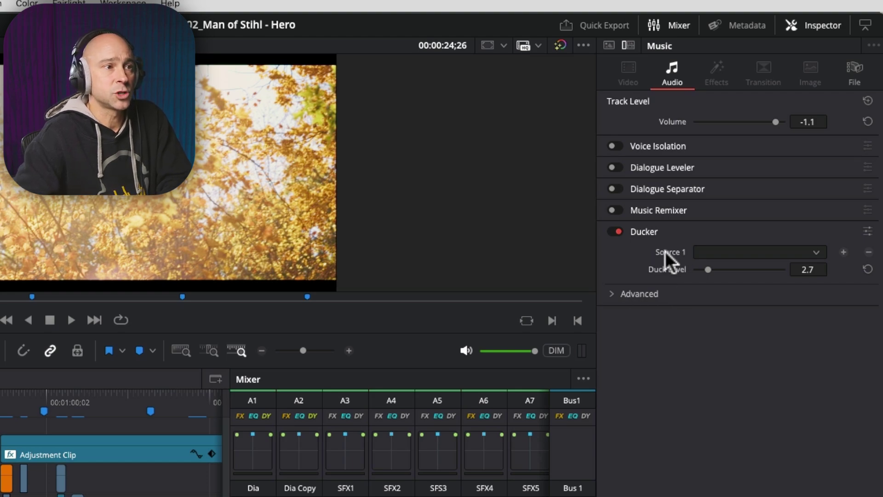
pyautogui.click(750, 253)
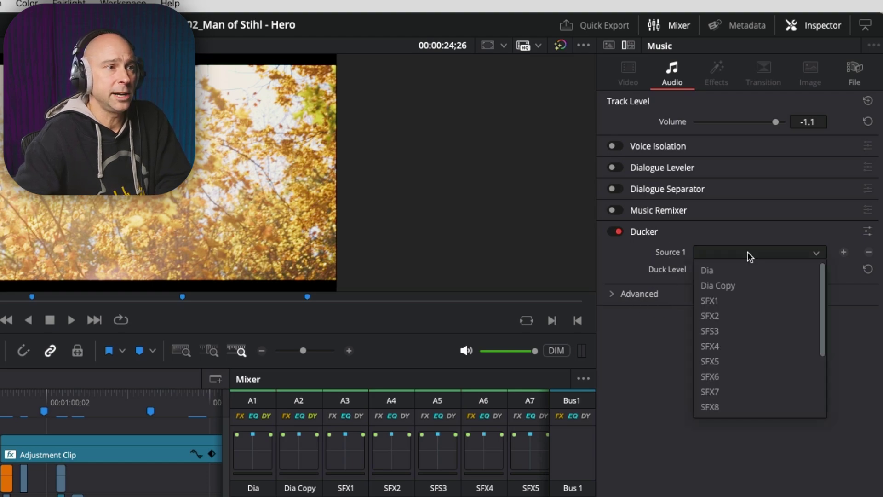
pyautogui.click(724, 272)
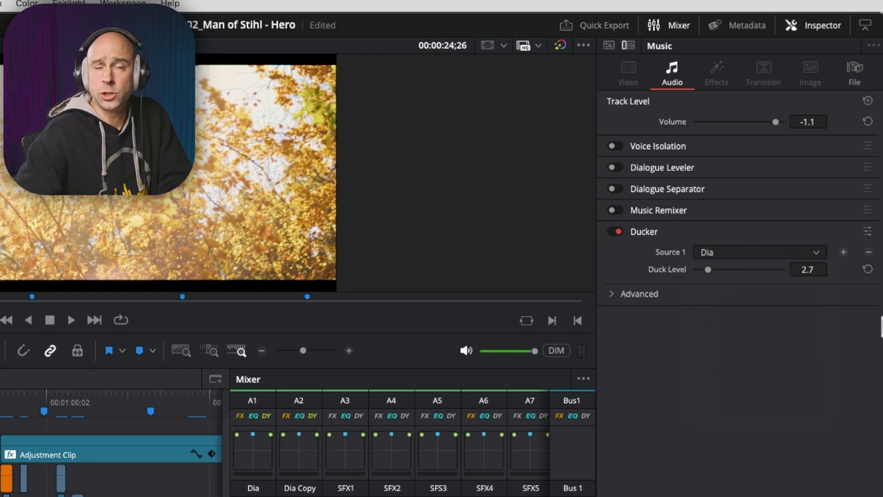
# Add Dia Copy as the second ducking source, then add two empty source slots
pyautogui.click(844, 253)
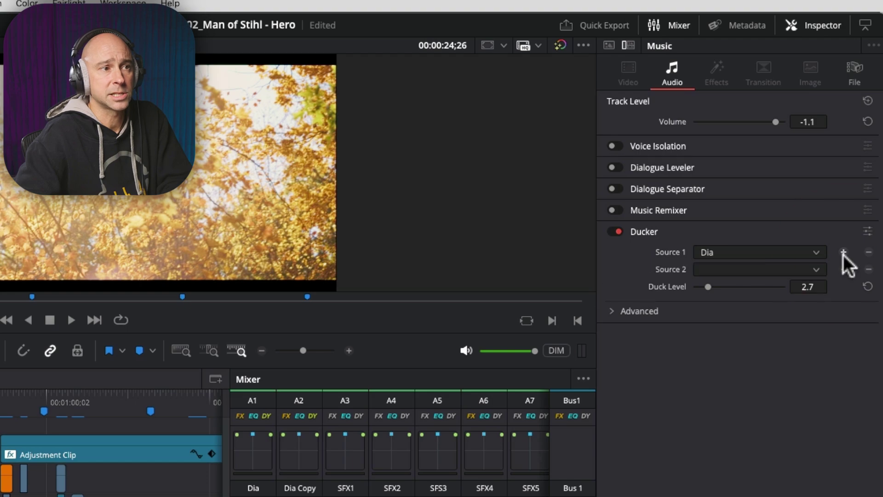
pyautogui.click(754, 271)
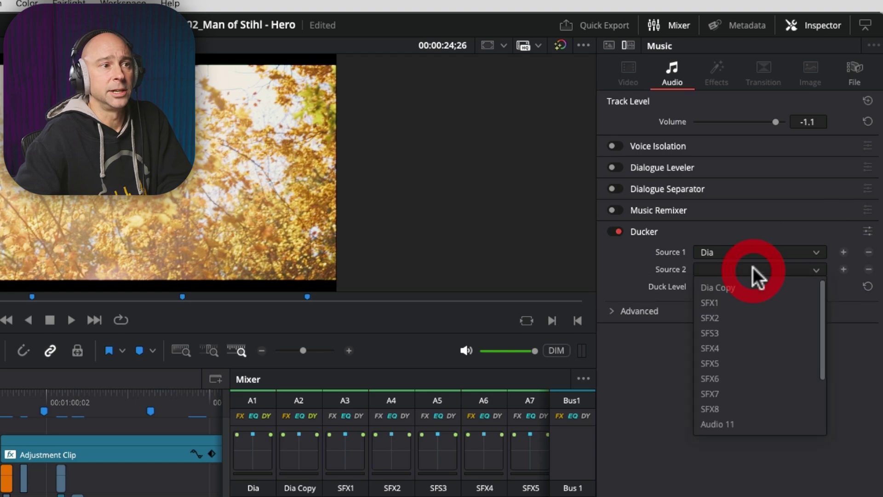
pyautogui.click(738, 288)
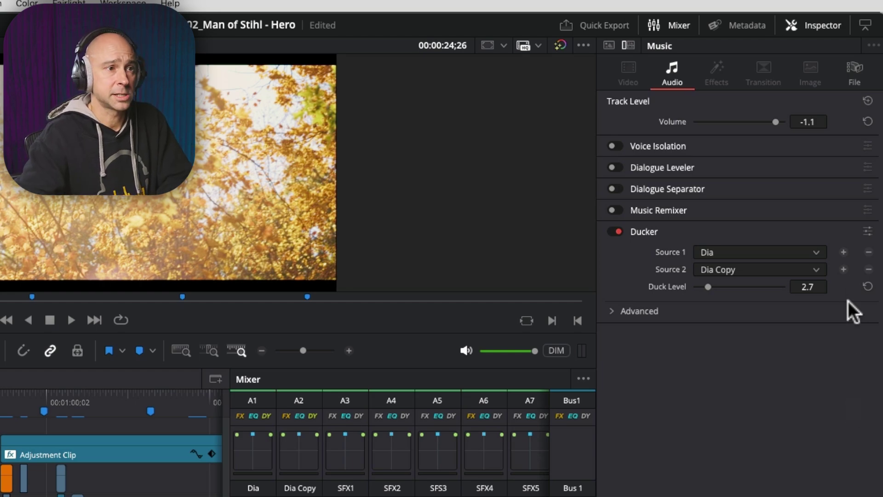
pyautogui.click(844, 269)
pyautogui.click(844, 269)
# Add five more empty ducking source slots to the Music Ducker
pyautogui.click(844, 270)
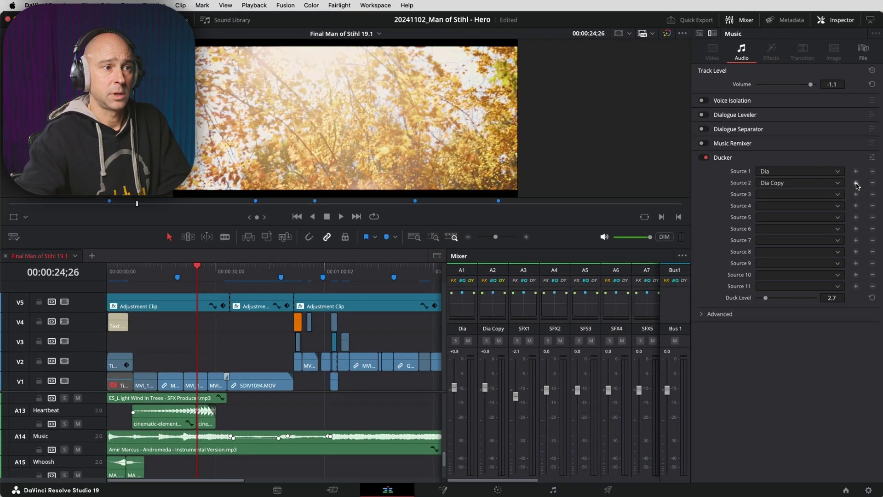
pyautogui.click(843, 269)
pyautogui.click(856, 183)
pyautogui.click(856, 184)
pyautogui.click(856, 183)
pyautogui.click(856, 184)
pyautogui.click(856, 183)
pyautogui.click(857, 184)
pyautogui.click(856, 183)
pyautogui.click(856, 183)
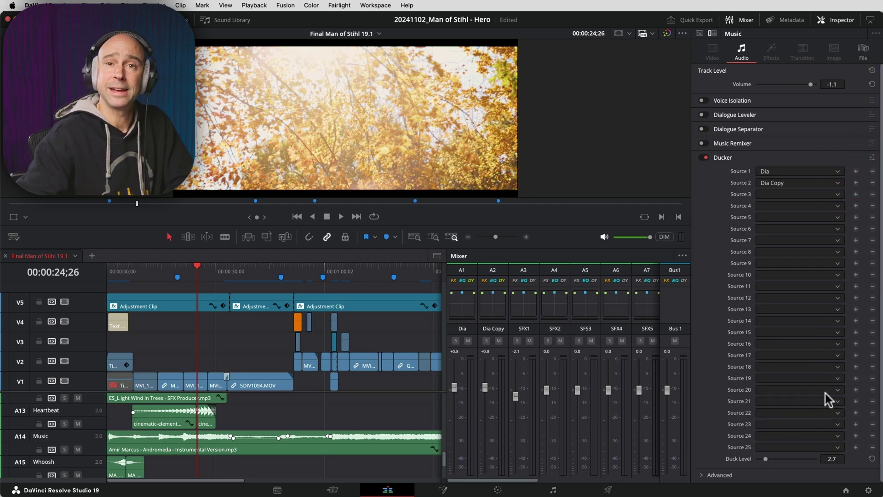
# Remove the nine empty source rows, leaving only Dia and Dia Copy
pyautogui.click(873, 195)
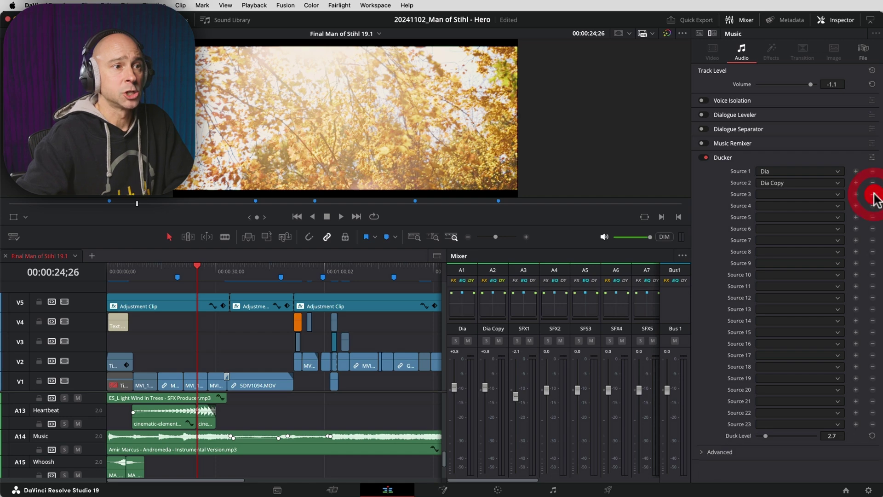
pyautogui.click(873, 195)
pyautogui.click(873, 195)
pyautogui.click(873, 195)
pyautogui.click(872, 194)
pyautogui.click(873, 195)
pyautogui.click(873, 195)
pyautogui.click(873, 194)
pyautogui.click(873, 195)
pyautogui.click(873, 195)
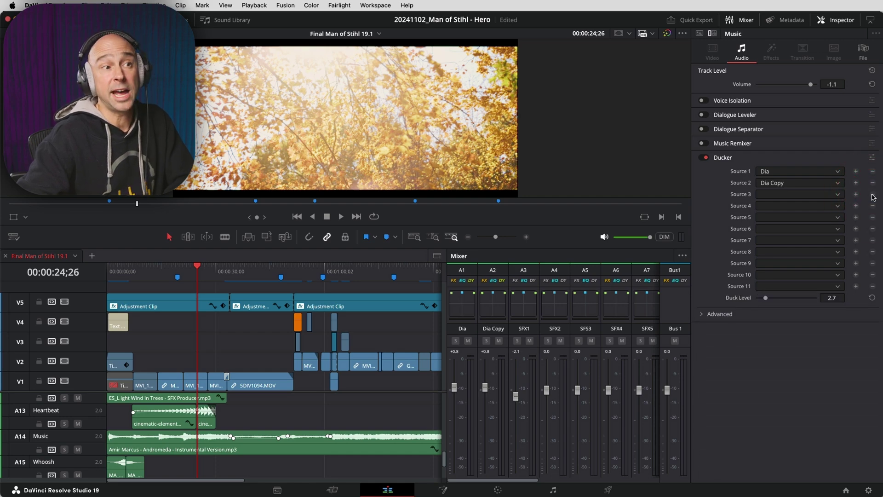
pyautogui.click(872, 195)
pyautogui.click(873, 195)
pyautogui.click(872, 195)
pyautogui.click(873, 195)
pyautogui.click(872, 195)
pyautogui.click(873, 194)
pyautogui.click(873, 194)
pyautogui.click(873, 195)
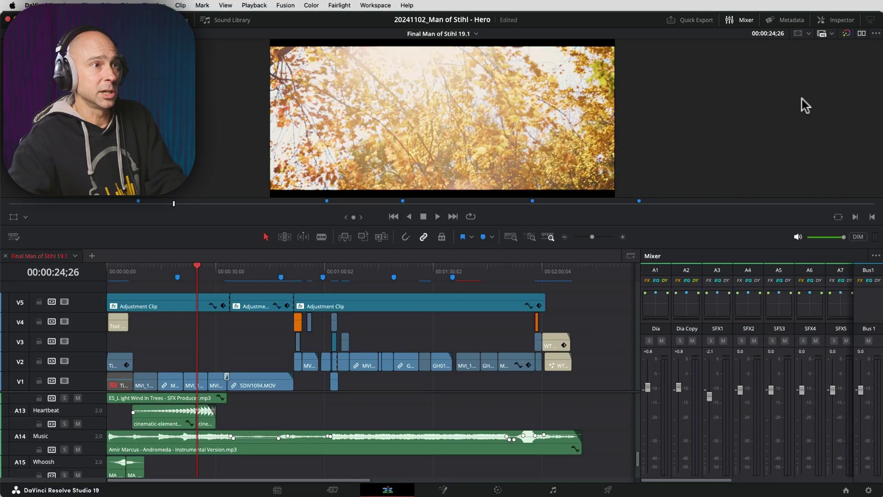
pyautogui.doubleClick(747, 19)
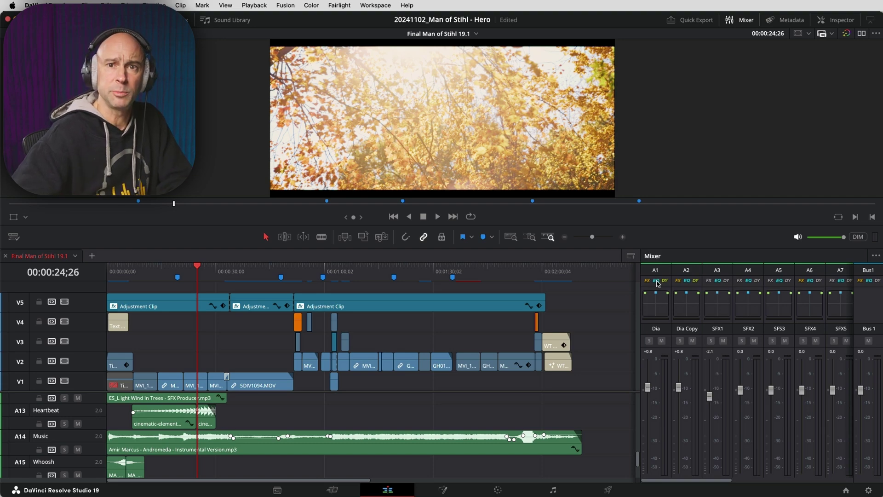
pyautogui.click(657, 280)
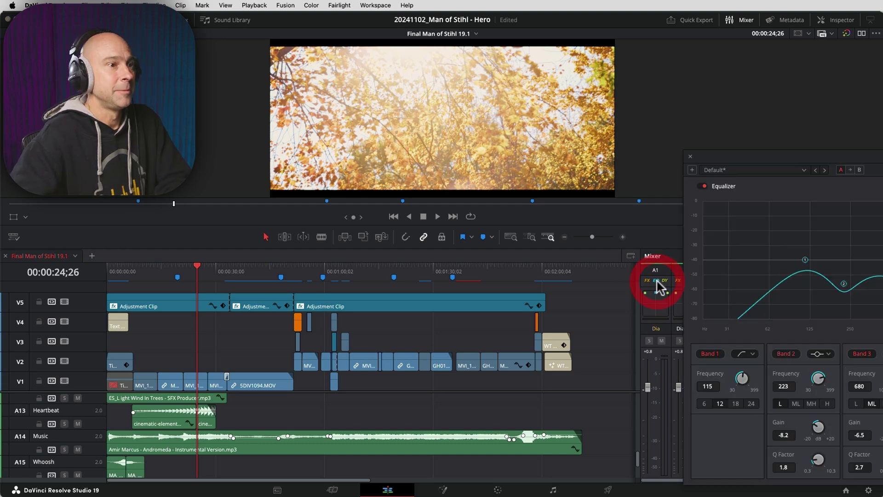
pyautogui.moveTo(783, 153); pyautogui.dragTo(379, 17)
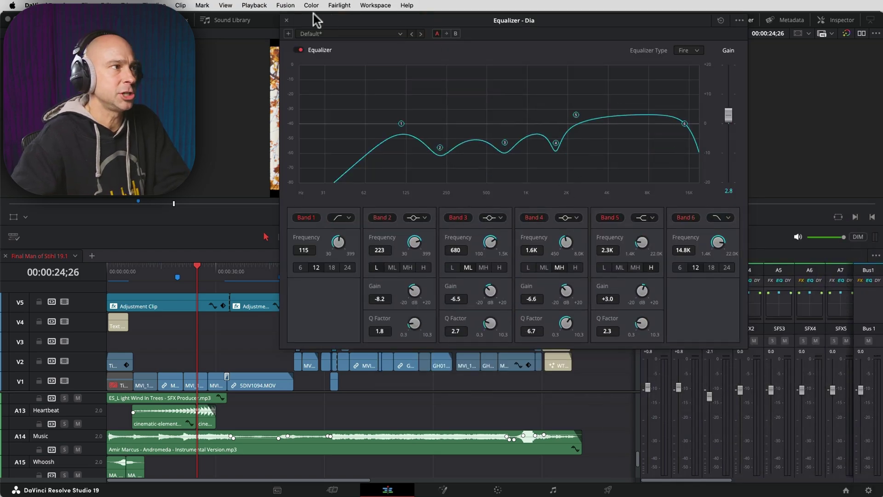
pyautogui.click(286, 20)
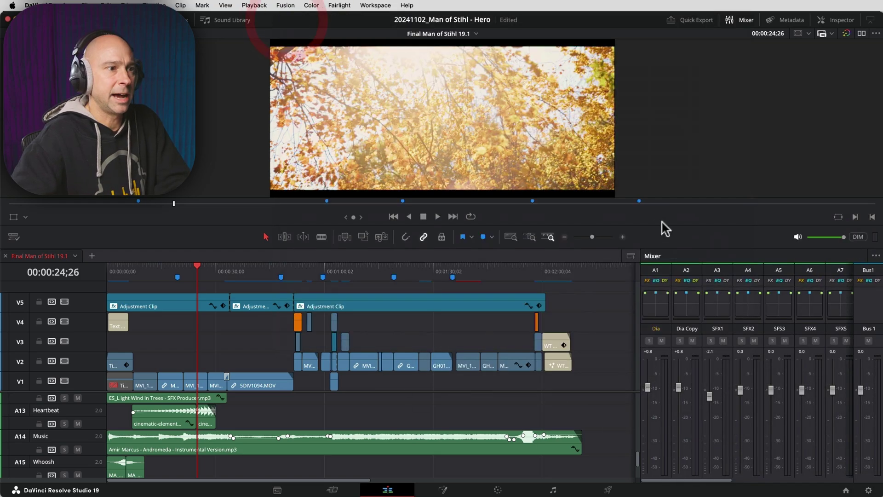
pyautogui.click(719, 281)
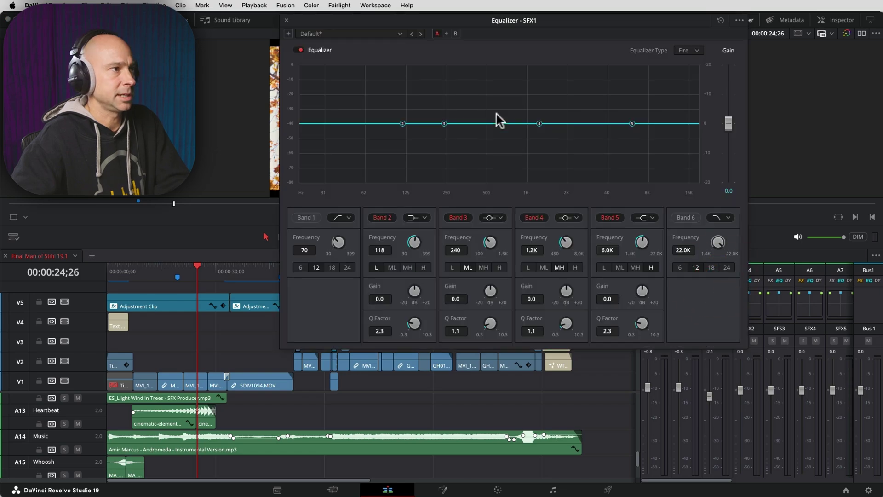
pyautogui.click(286, 21)
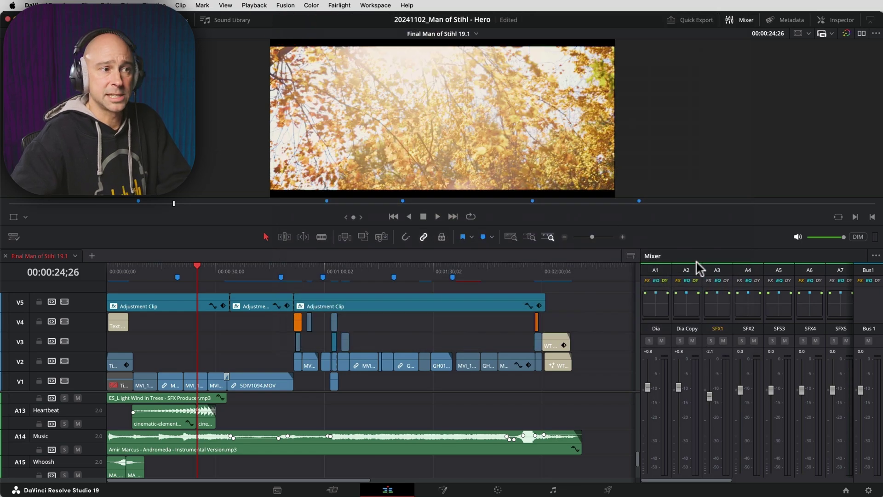
# Open Dynamics for SFX2 (A4) from the mixer and switch it on
pyautogui.click(758, 280)
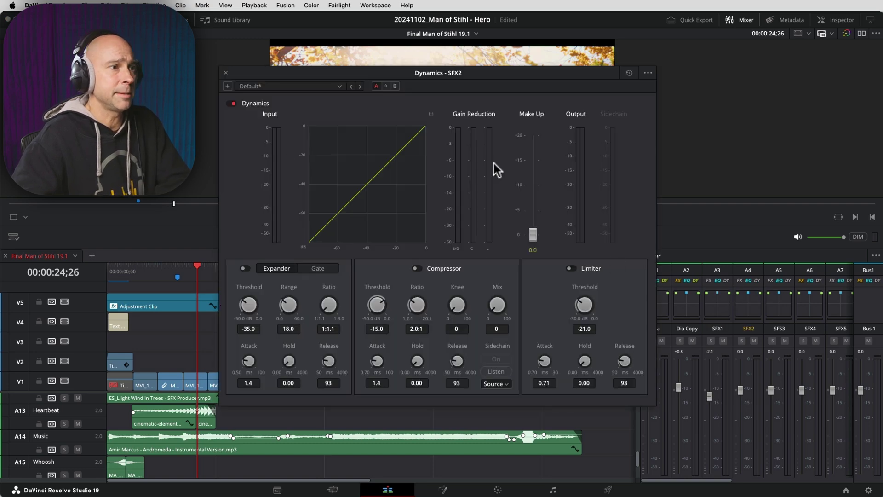
pyautogui.click(232, 104)
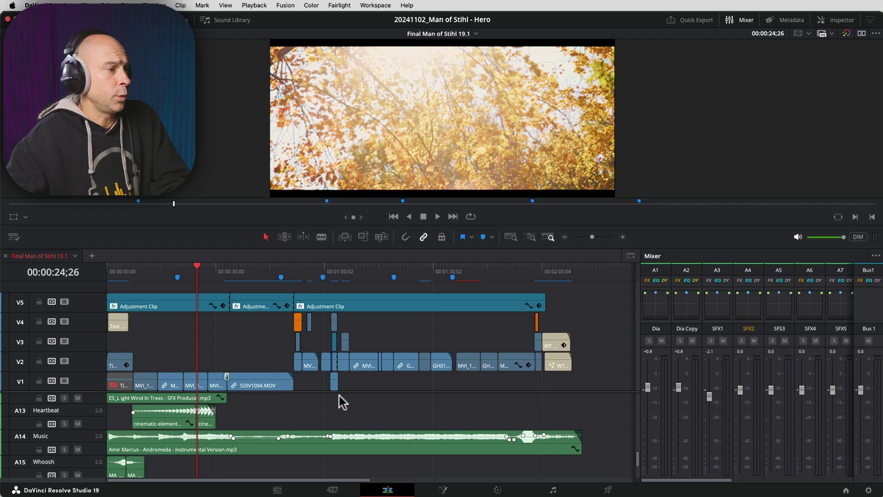
# Review the A14 Music clip's stereo channels in the File inspector, then open Clip Attributes
pyautogui.click(301, 448)
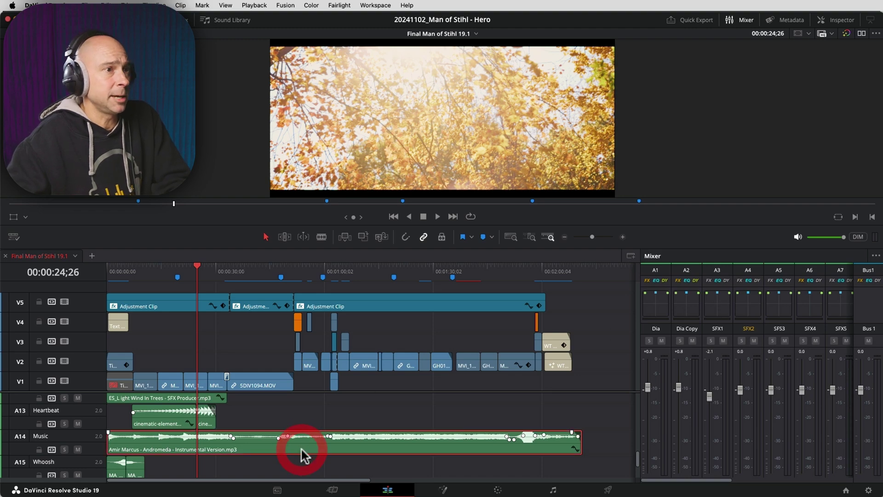
pyautogui.click(840, 21)
pyautogui.click(863, 50)
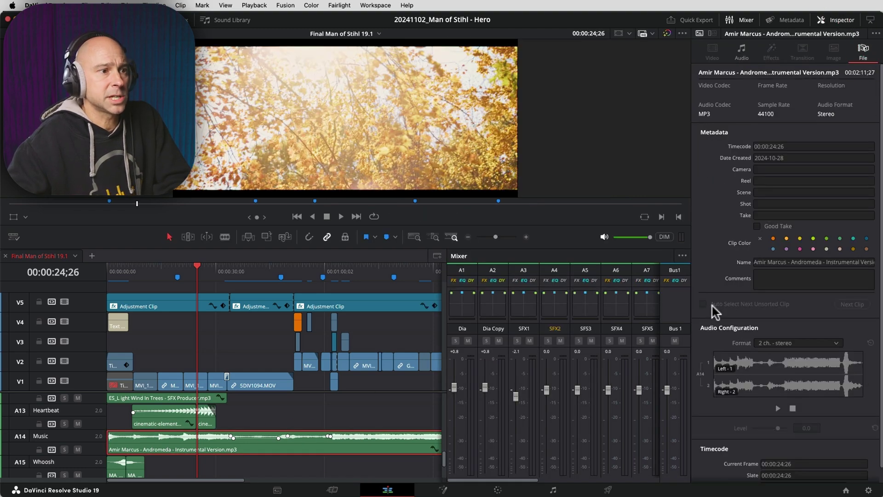
pyautogui.scroll(-1, 716, 308)
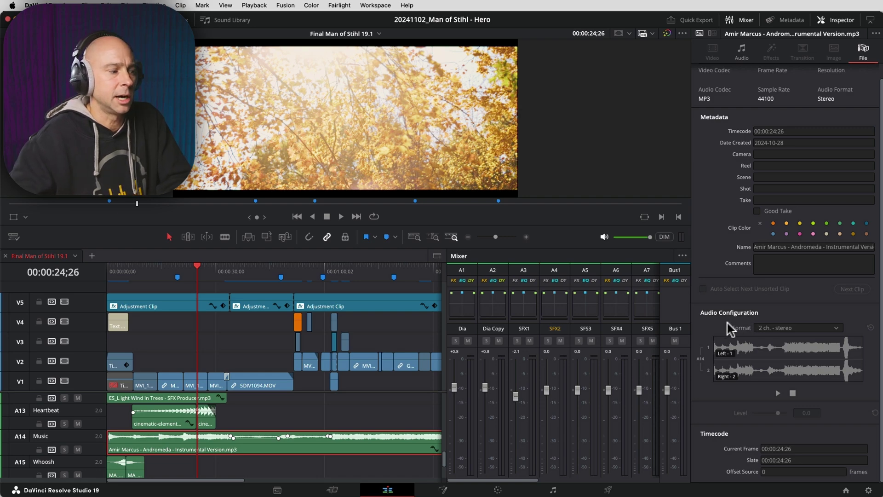
pyautogui.click(731, 356)
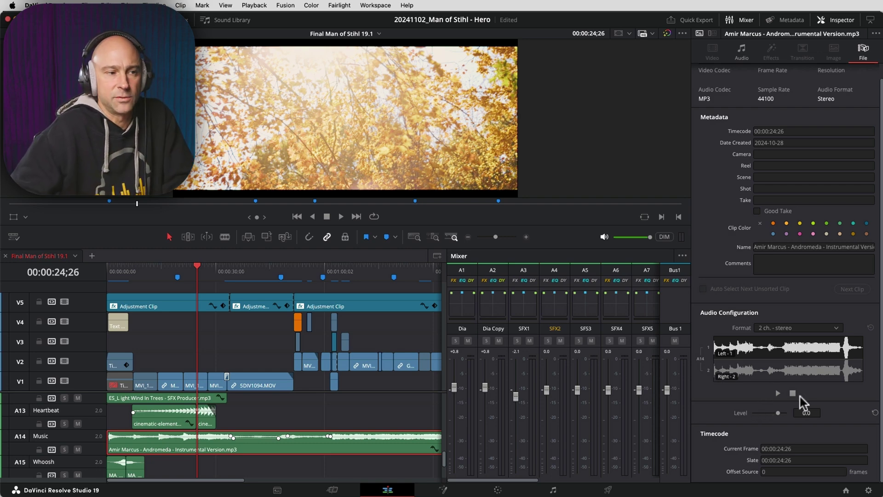
pyautogui.click(739, 415)
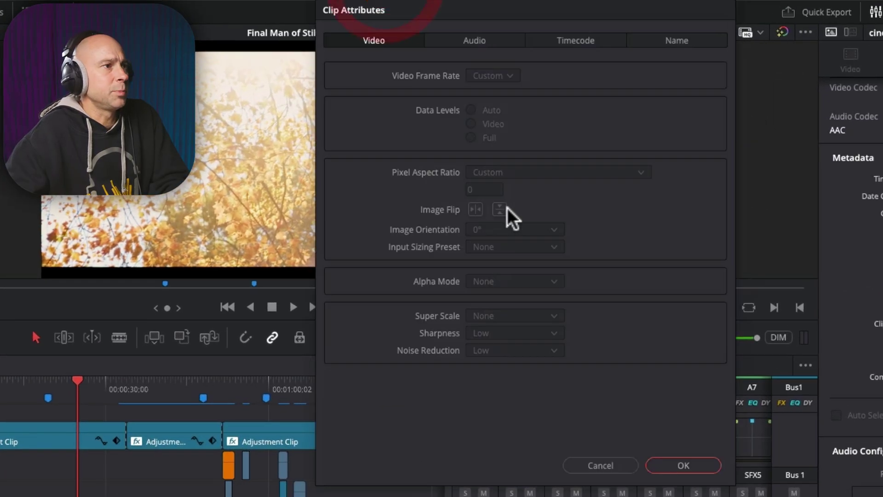
pyautogui.click(477, 41)
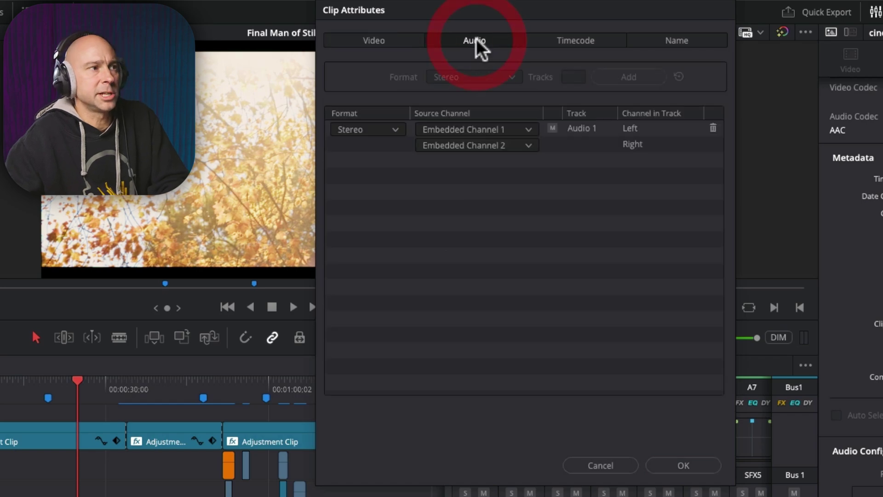
# Show the Source Channel choices for Embedded Channel 1 in Clip Attributes
pyautogui.click(437, 132)
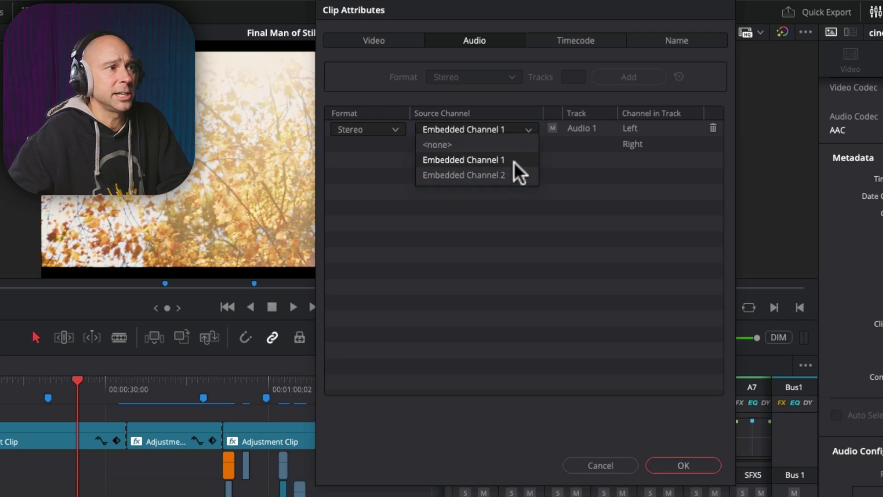